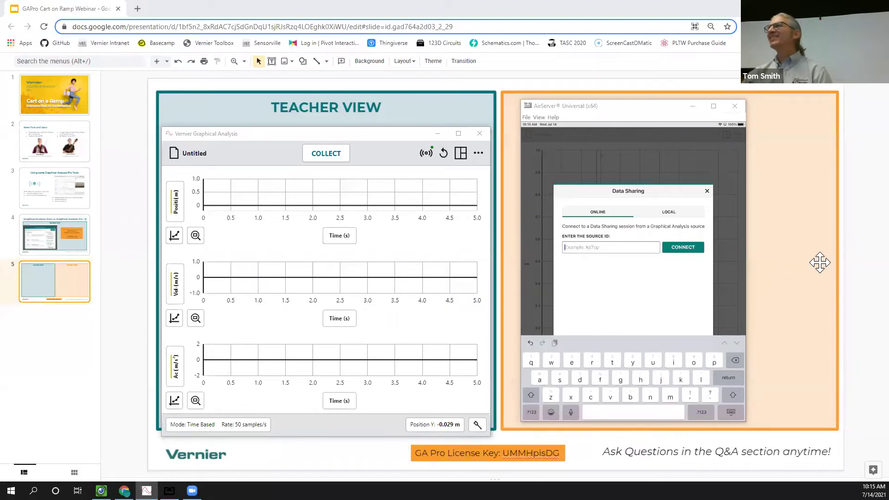
Step: View the data sharing status with the session ID enlarged, and close it
{"action": "left_click", "coordinate": [427, 154]}
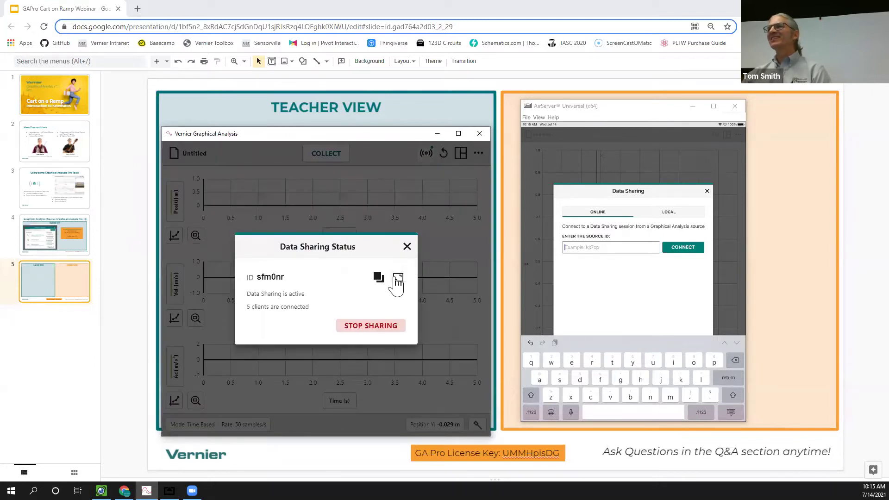
{"action": "left_click", "coordinate": [398, 277]}
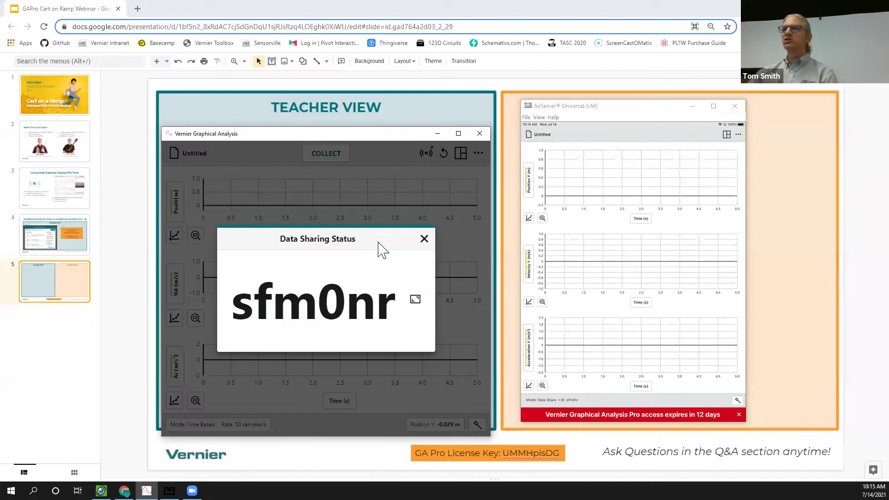
{"action": "left_click", "coordinate": [424, 239]}
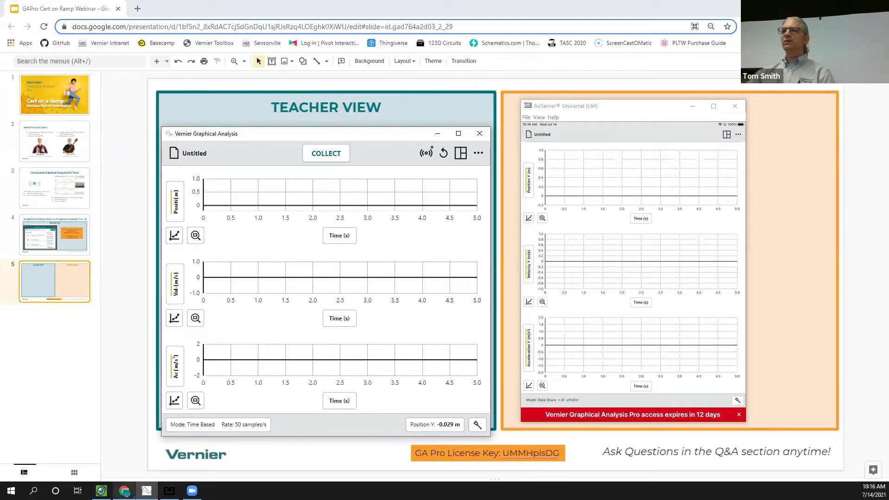
Step: Switch to the IPEVO Visualizer live view of the cart and ramp and hide its camera selection and keystone settings
{"action": "mouse_move", "coordinate": [101, 490]}
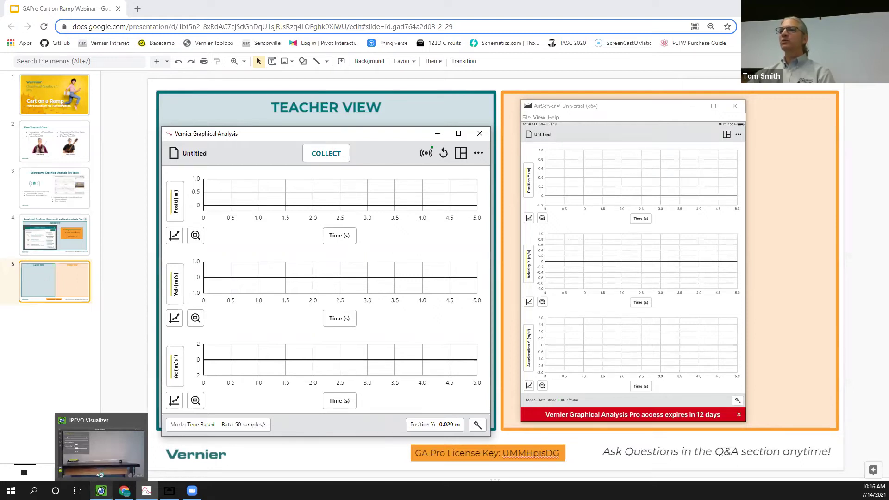
{"action": "left_click", "coordinate": [134, 440]}
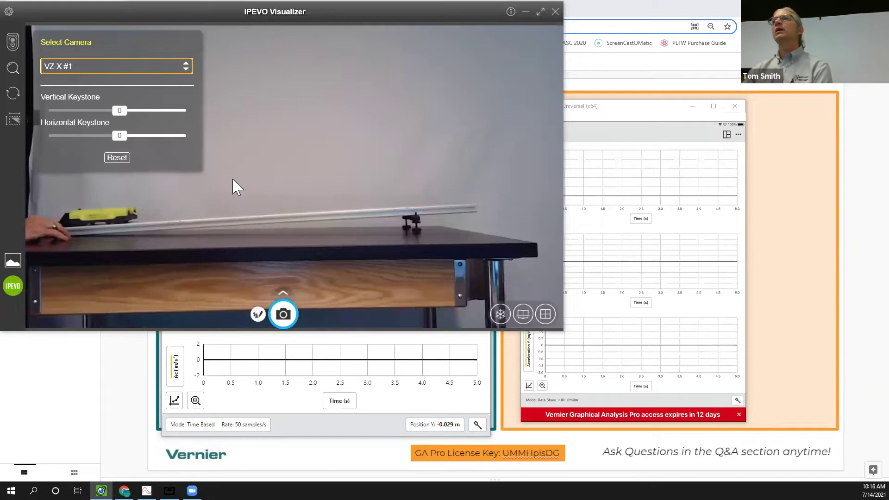
{"action": "left_click", "coordinate": [277, 146]}
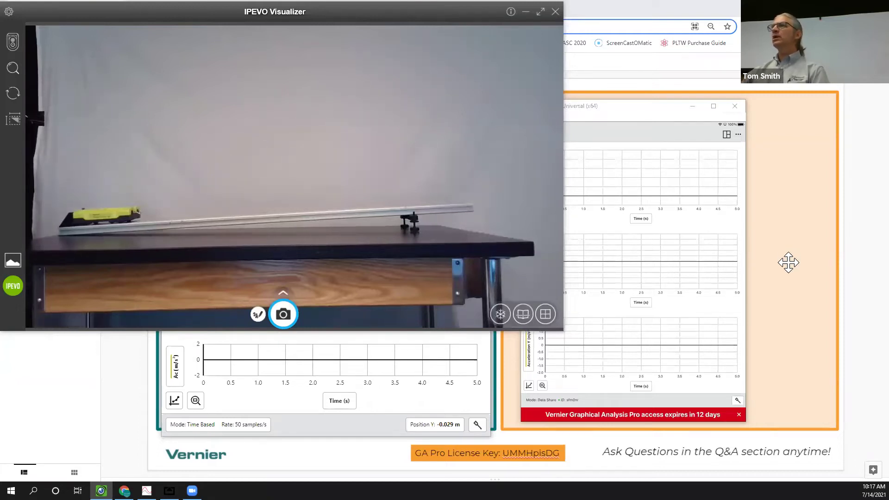
Step: Return to the Google Slides teacher/student slide and bring the Vernier Graphical Analysis and AirServer windows up over it
{"action": "key", "text": "alt+Tab"}
{"action": "left_click", "coordinate": [673, 270]}
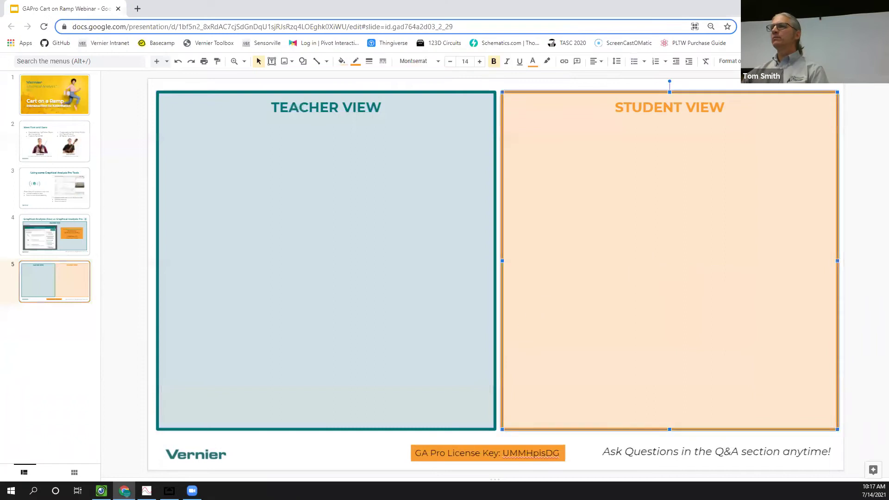
{"action": "left_click", "coordinate": [146, 491]}
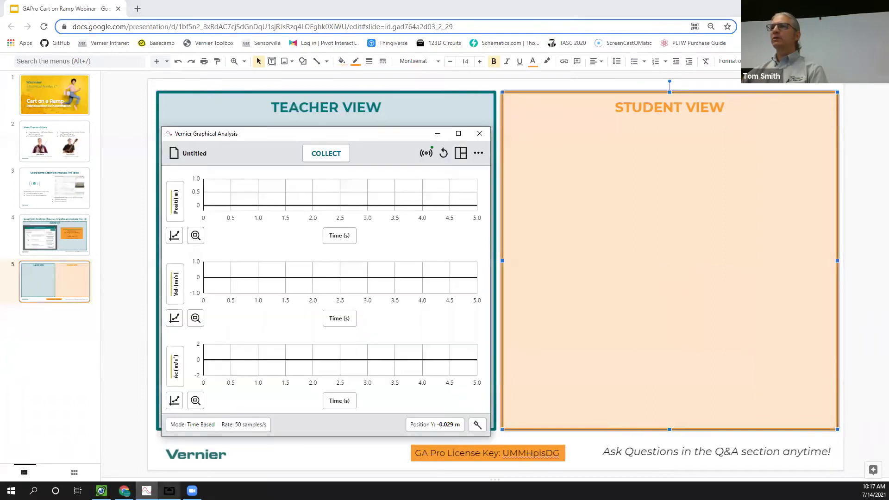
{"action": "left_click", "coordinate": [169, 491]}
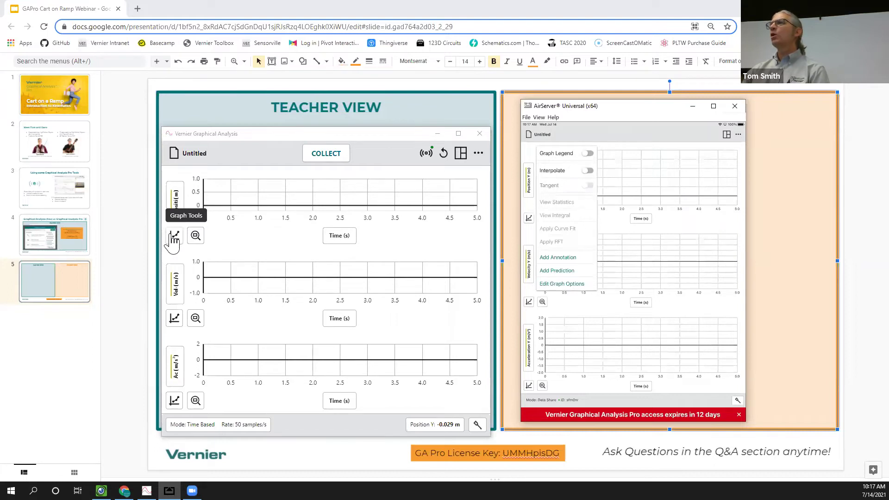
Step: Add a Position Y graph match to the position graph in the teacher's Graphical Analysis window
{"action": "left_click", "coordinate": [174, 237]}
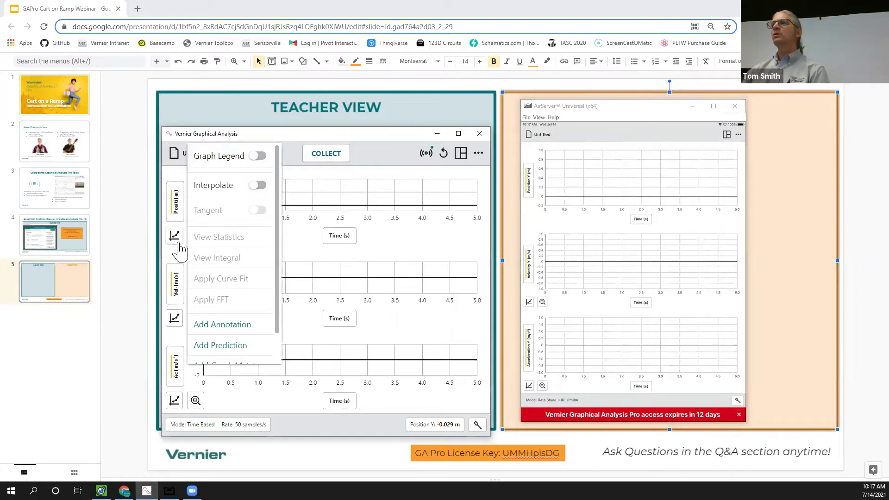
{"action": "scroll", "coordinate": [218, 320], "scroll_direction": "down", "scroll_amount": 1}
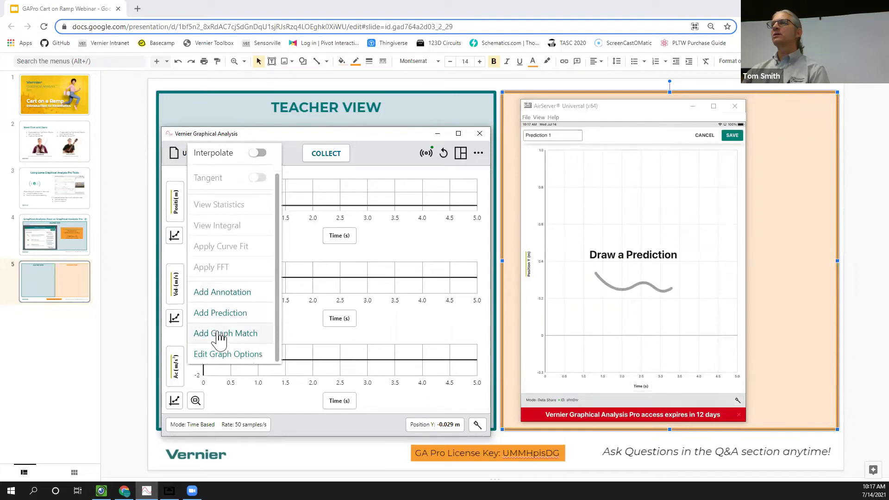
{"action": "left_click", "coordinate": [220, 334]}
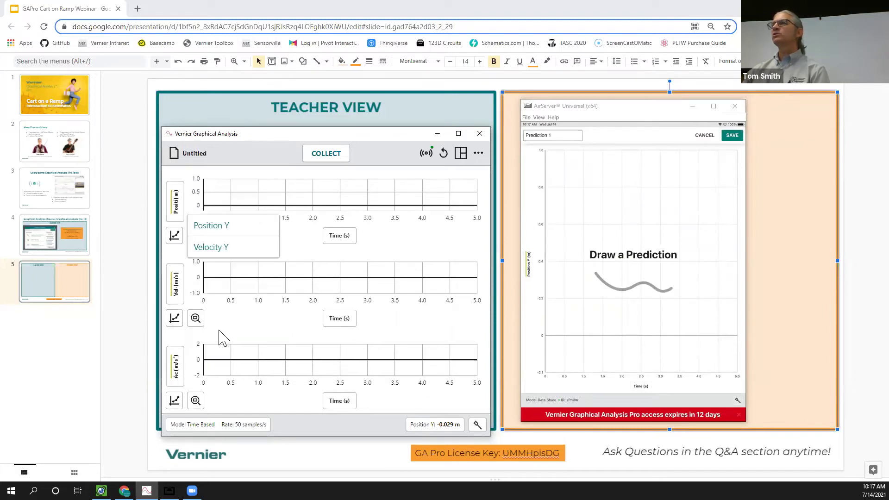
{"action": "left_click", "coordinate": [216, 227]}
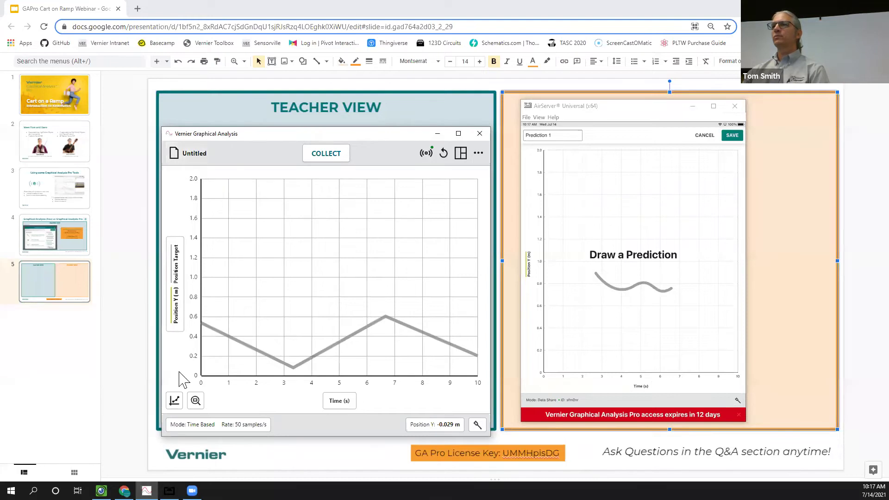
{"action": "left_click", "coordinate": [175, 401]}
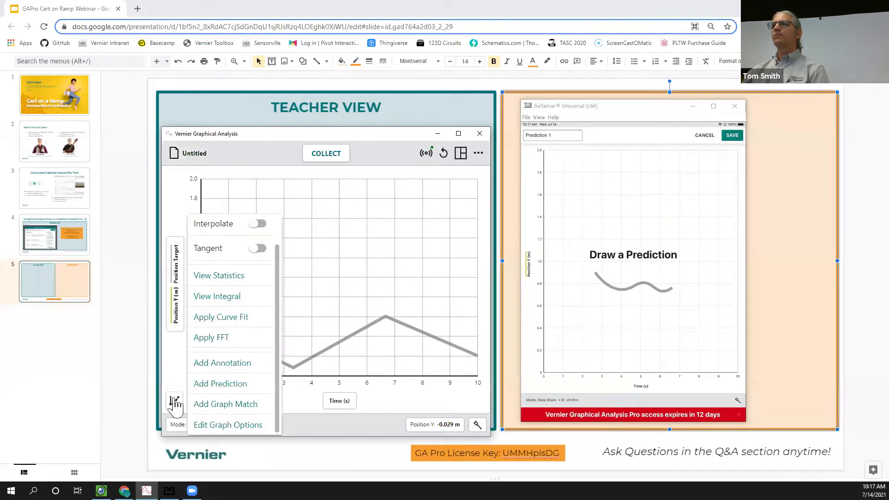
{"action": "left_click", "coordinate": [217, 385]}
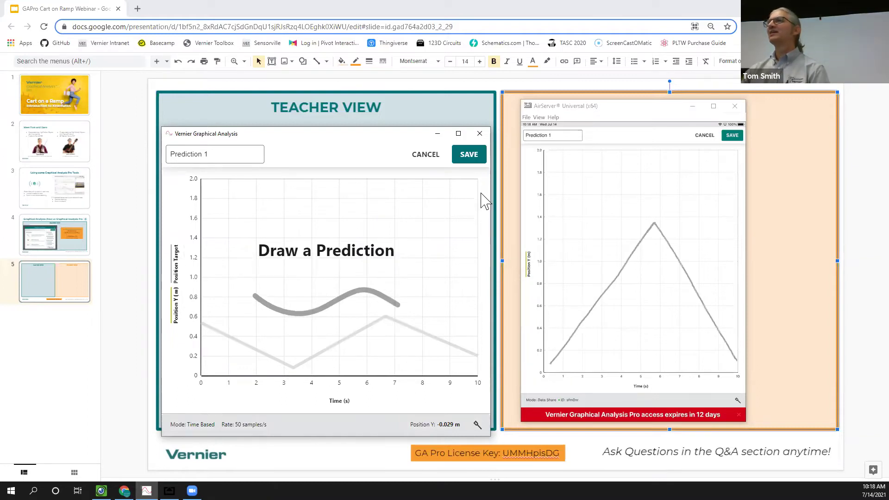
{"action": "left_click", "coordinate": [434, 156]}
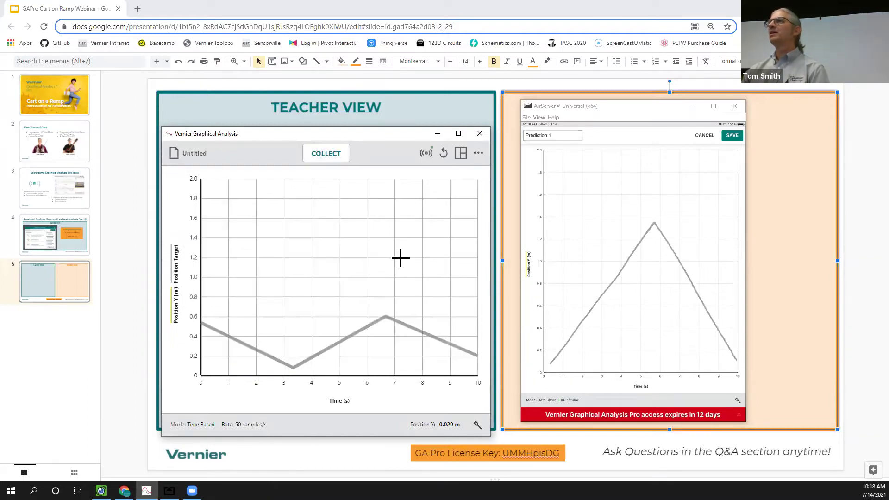
Step: Hide the Position Target graph match from the teacher's position graph
{"action": "left_click", "coordinate": [176, 287]}
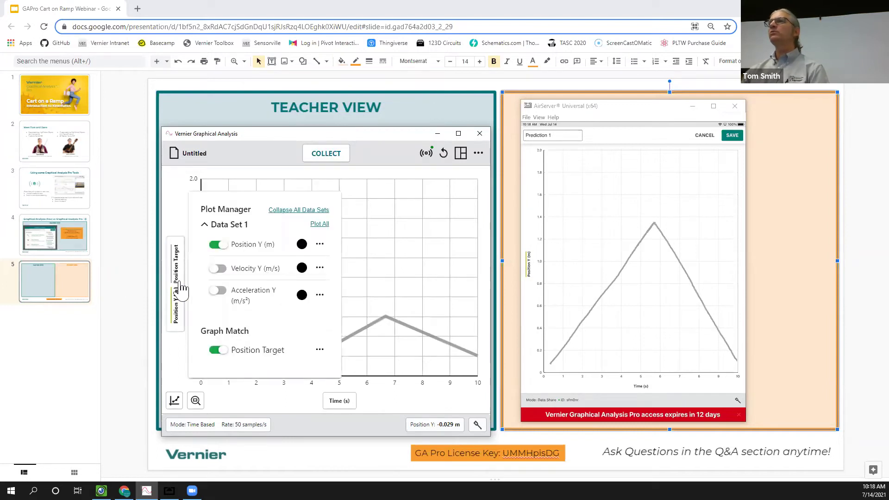
{"action": "left_click", "coordinate": [215, 350]}
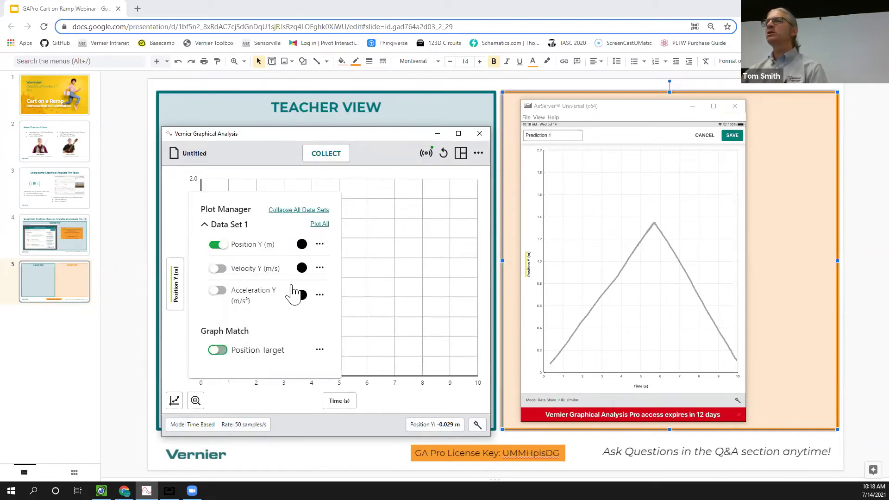
{"action": "left_click", "coordinate": [359, 292]}
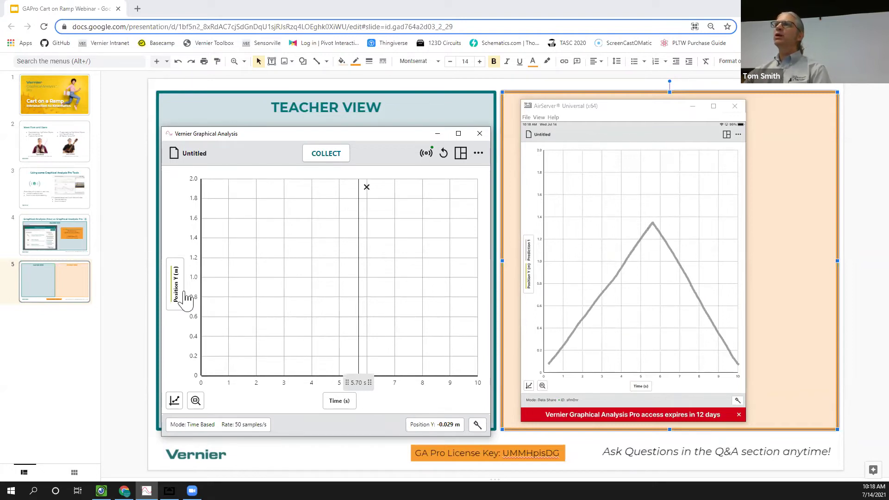
Step: Plot Velocity Y in place of Position Y on the teacher's single graph
{"action": "left_click", "coordinate": [174, 402]}
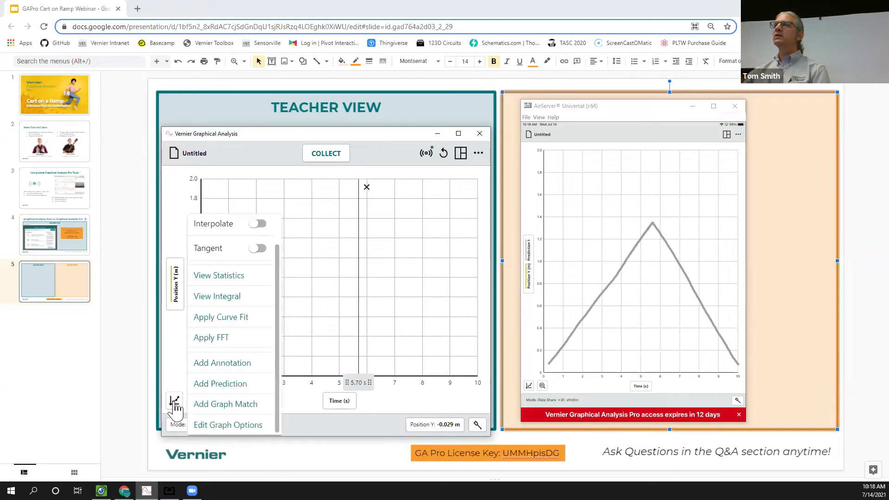
{"action": "left_click", "coordinate": [175, 283]}
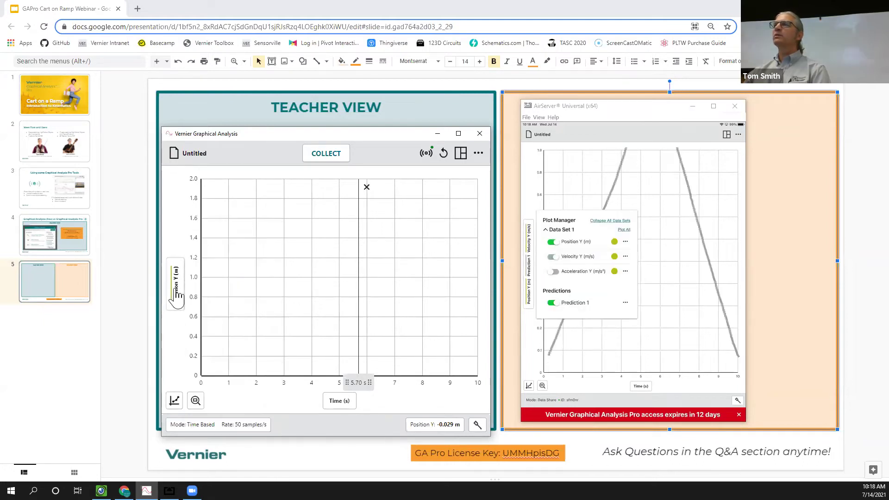
{"action": "left_click", "coordinate": [174, 291]}
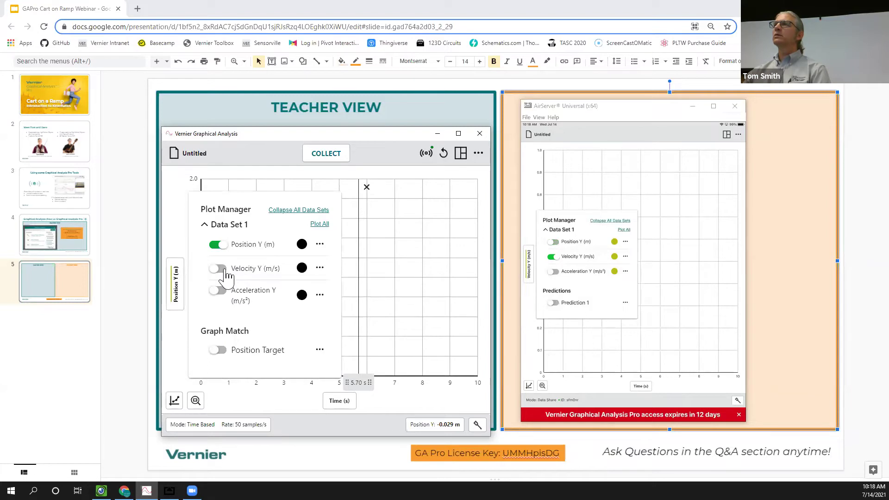
{"action": "left_click", "coordinate": [217, 268]}
{"action": "left_click", "coordinate": [217, 245]}
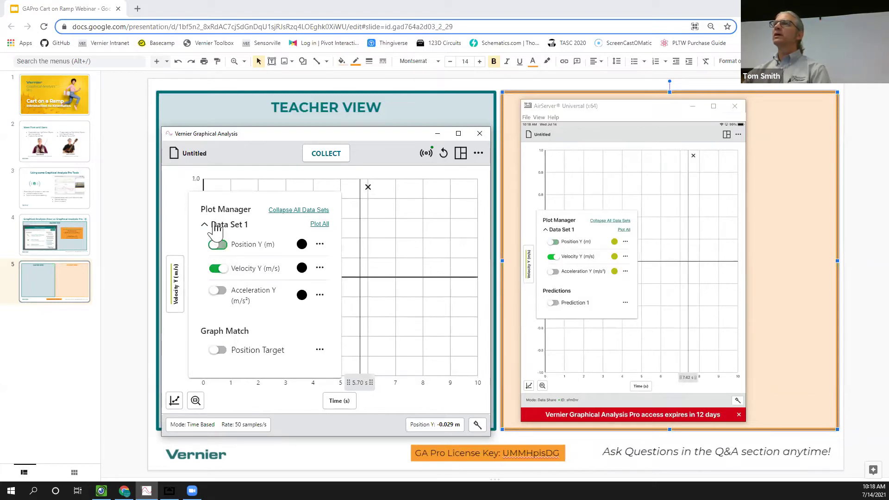
{"action": "left_click", "coordinate": [414, 216]}
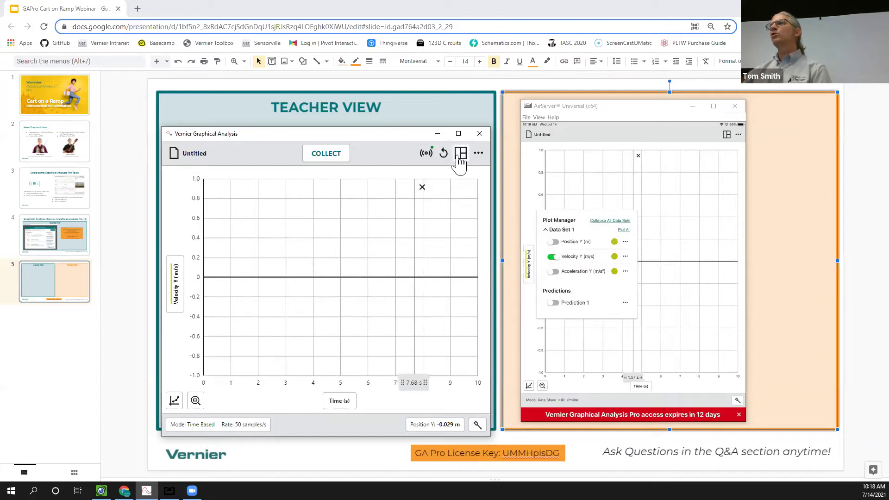
Step: Set the teacher view's layout to 3 Graphs
{"action": "left_click", "coordinate": [461, 156]}
{"action": "left_click", "coordinate": [433, 203]}
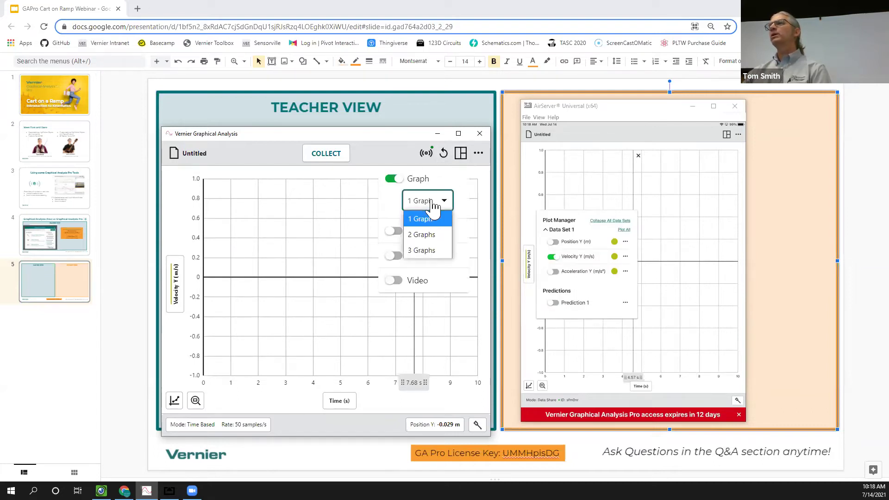
{"action": "left_click", "coordinate": [426, 252]}
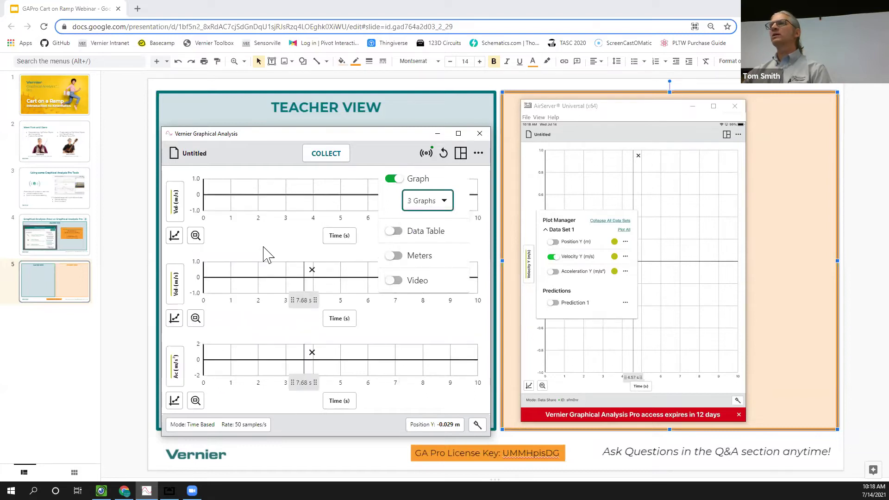
Step: Turn off the Velocity Y plot on the uppermost of the teacher's three graphs
{"action": "left_click", "coordinate": [181, 207]}
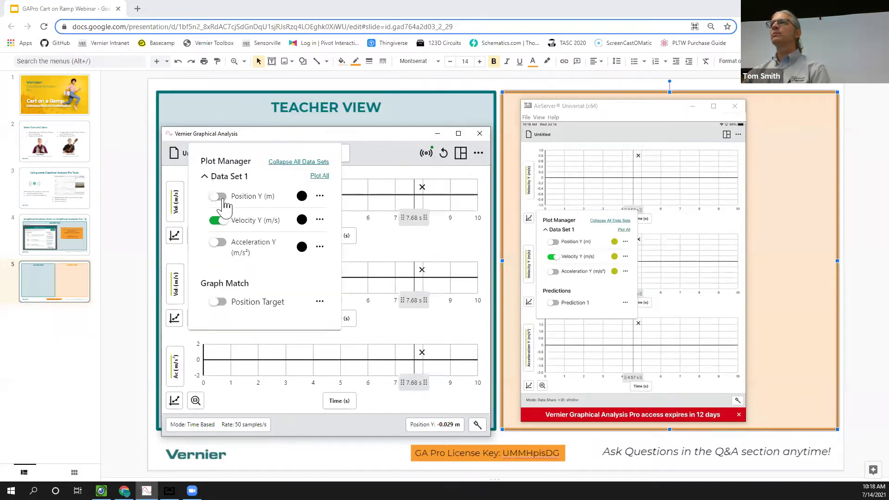
{"action": "key", "text": "Escape"}
{"action": "left_click", "coordinate": [176, 213]}
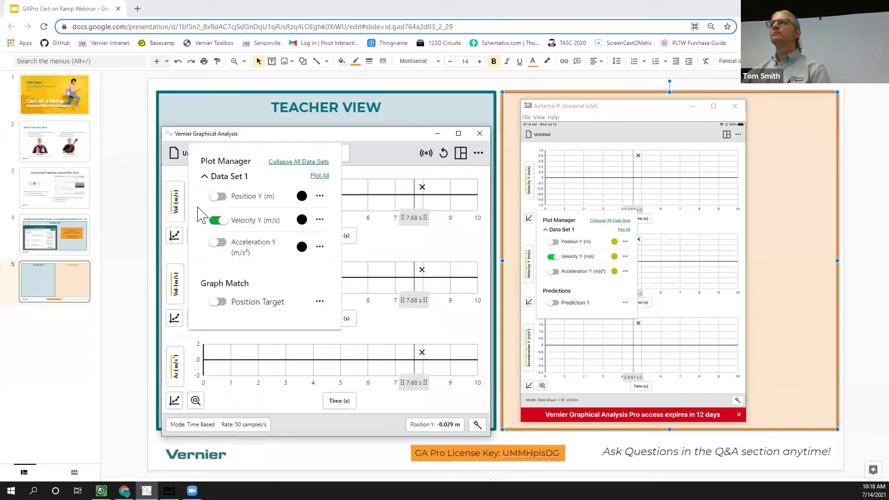
{"action": "key", "text": "Escape"}
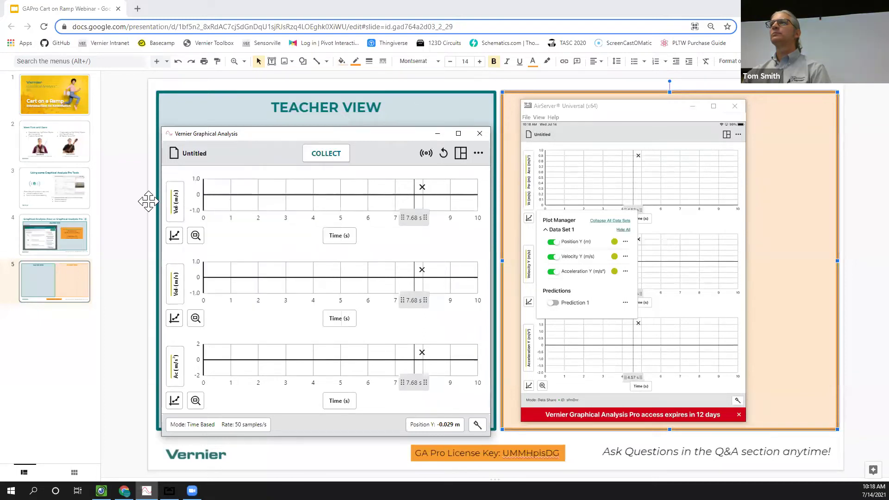
{"action": "left_click", "coordinate": [175, 204]}
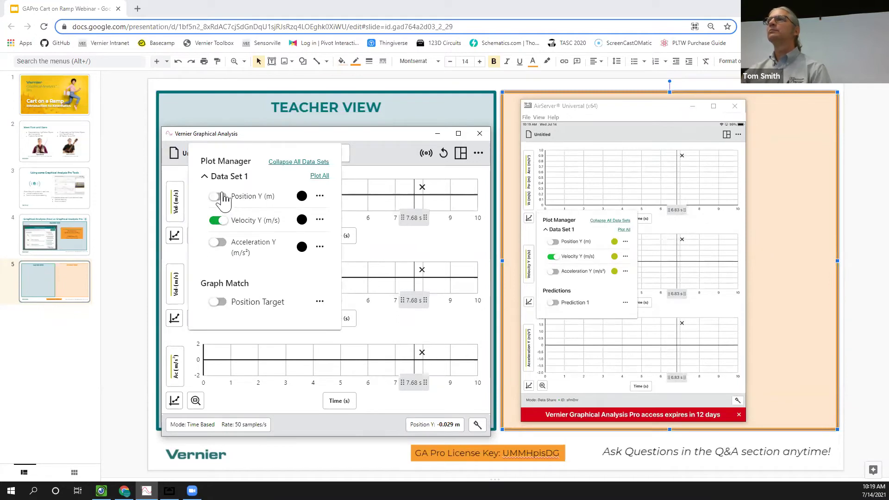
{"action": "key", "text": "Escape"}
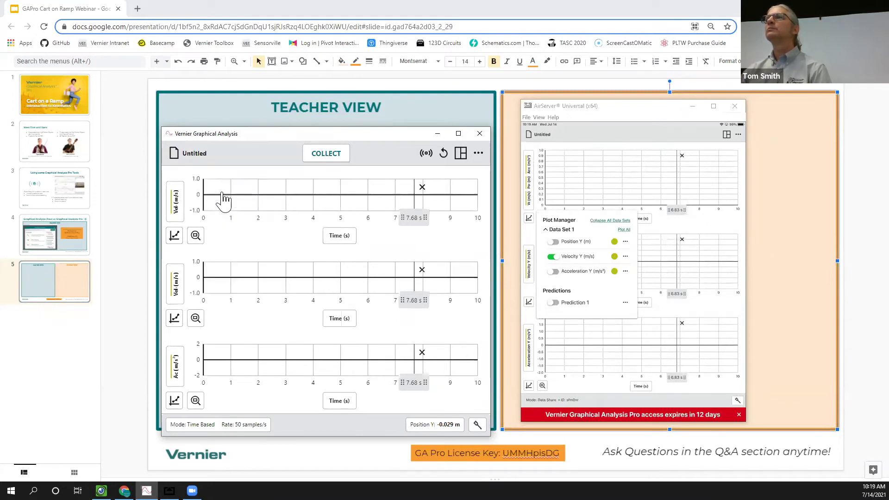
{"action": "left_click", "coordinate": [175, 214]}
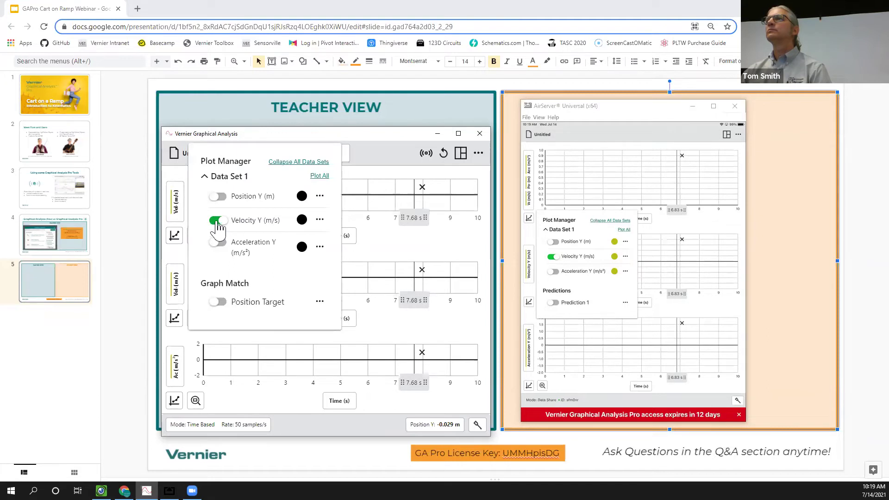
{"action": "left_click", "coordinate": [218, 221]}
{"action": "key", "text": "Escape"}
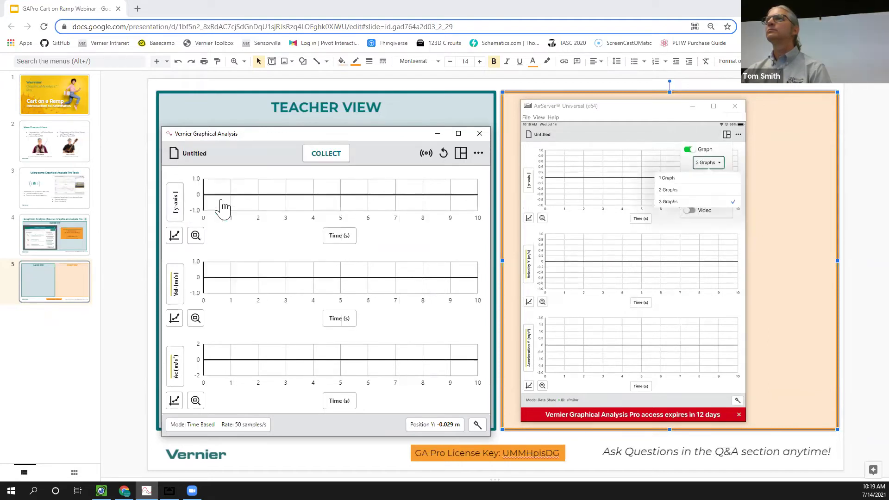
Step: Plot Position Y on the uppermost of the teacher's three graphs
{"action": "left_click", "coordinate": [181, 213]}
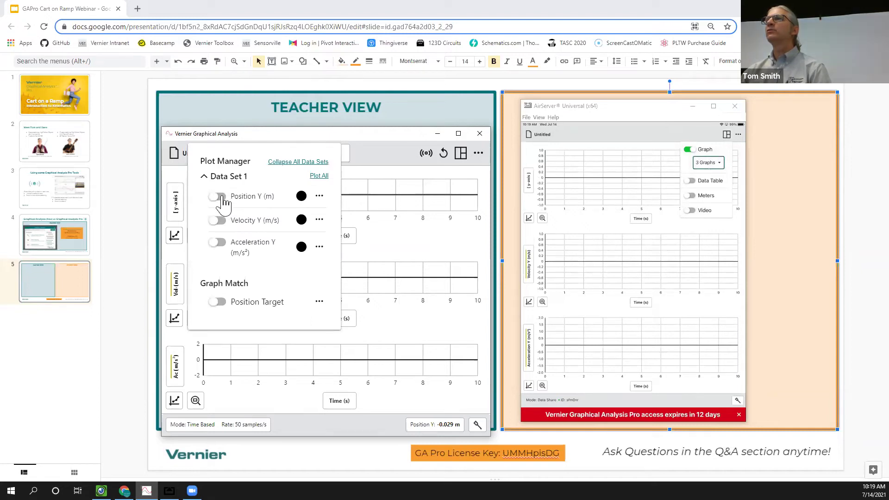
{"action": "key", "text": "Escape"}
{"action": "left_click", "coordinate": [175, 204]}
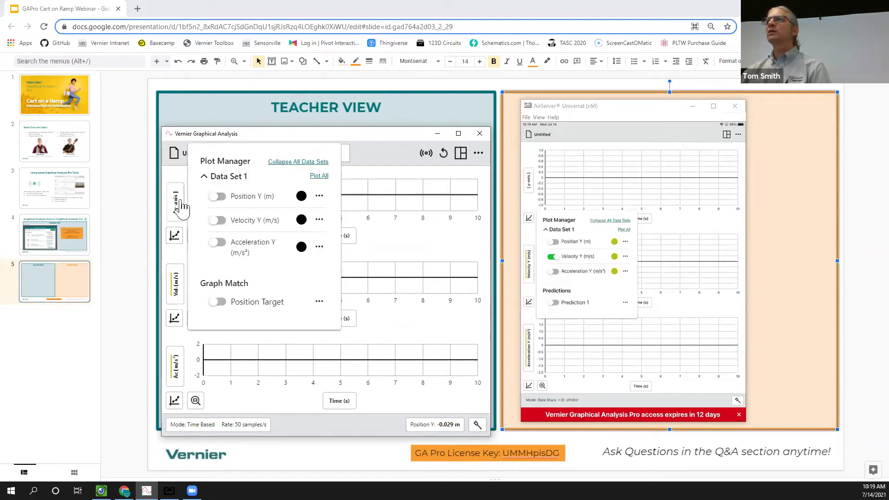
{"action": "left_click", "coordinate": [217, 197]}
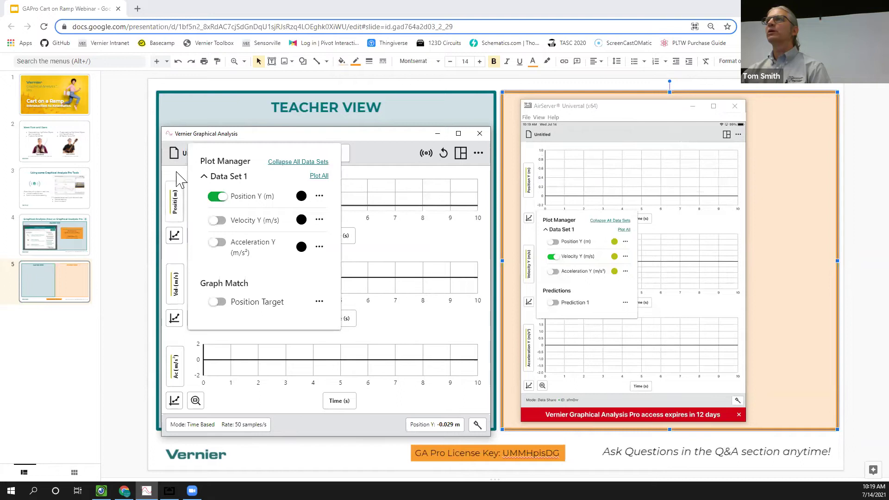
{"action": "left_click", "coordinate": [181, 180]}
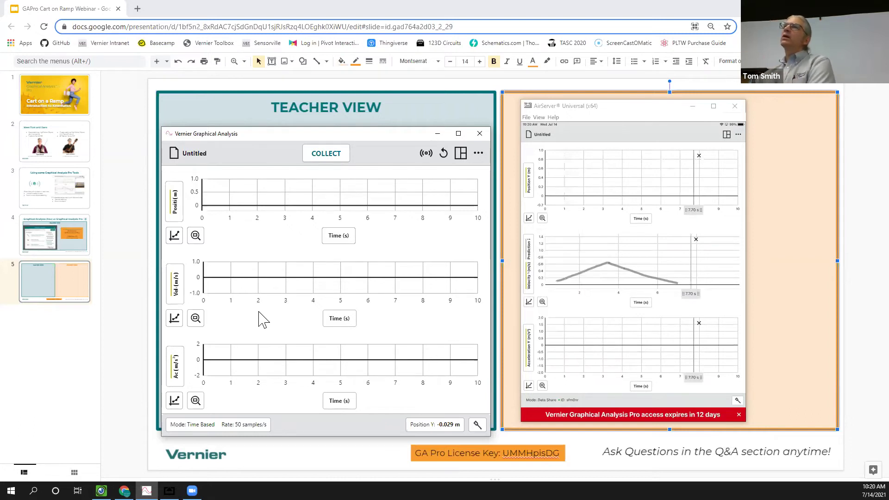
{"action": "left_click", "coordinate": [174, 211]}
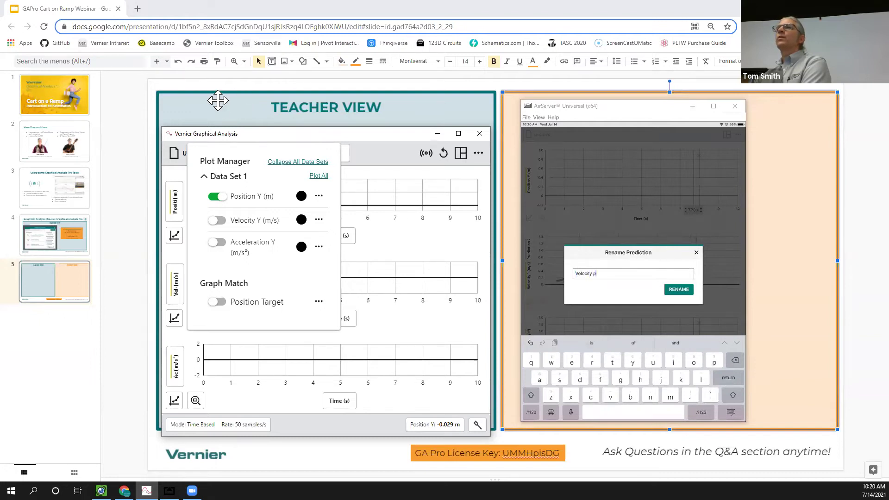
{"action": "left_click", "coordinate": [217, 100]}
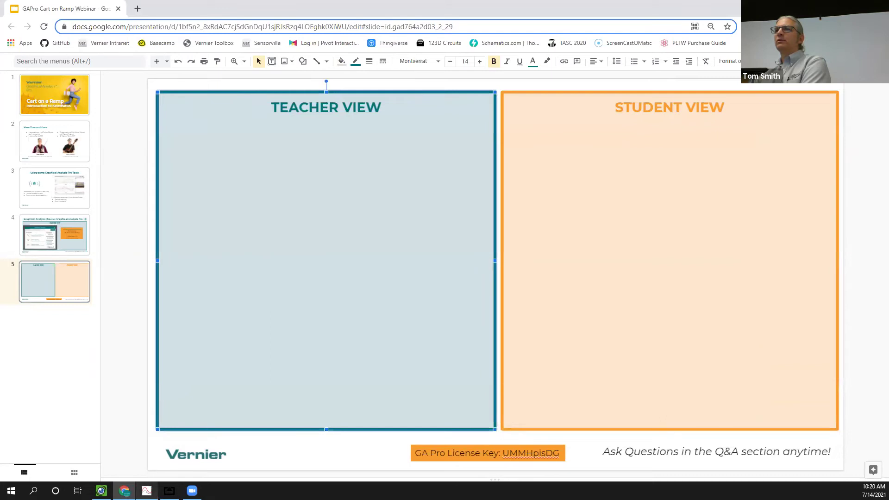
{"action": "key", "text": "alt+Tab"}
{"action": "key", "text": "alt+Tab"}
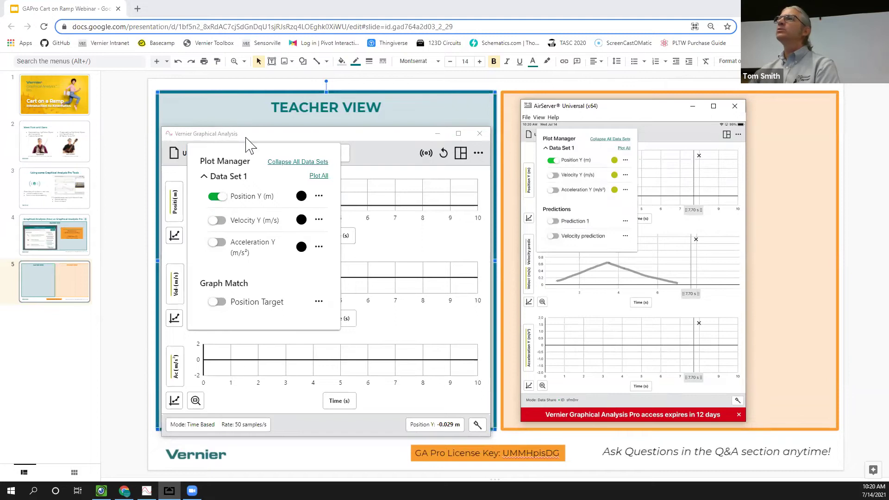
{"action": "left_click", "coordinate": [315, 138]}
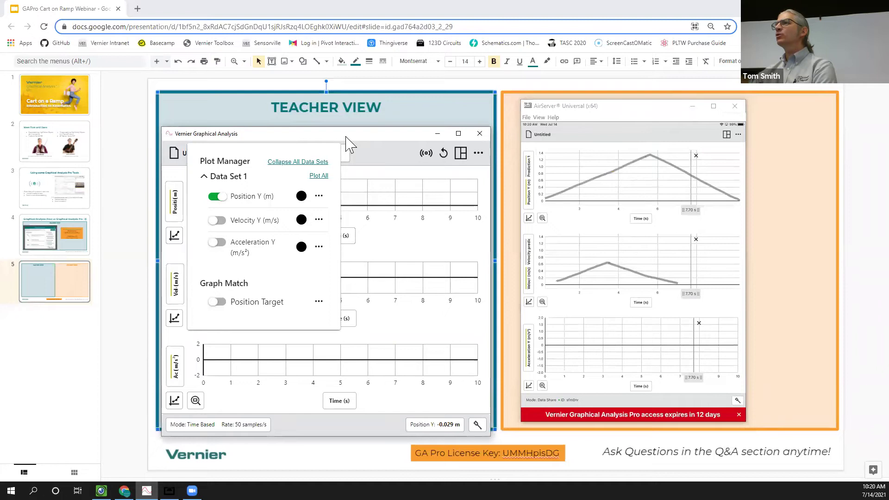
{"action": "left_click", "coordinate": [372, 158]}
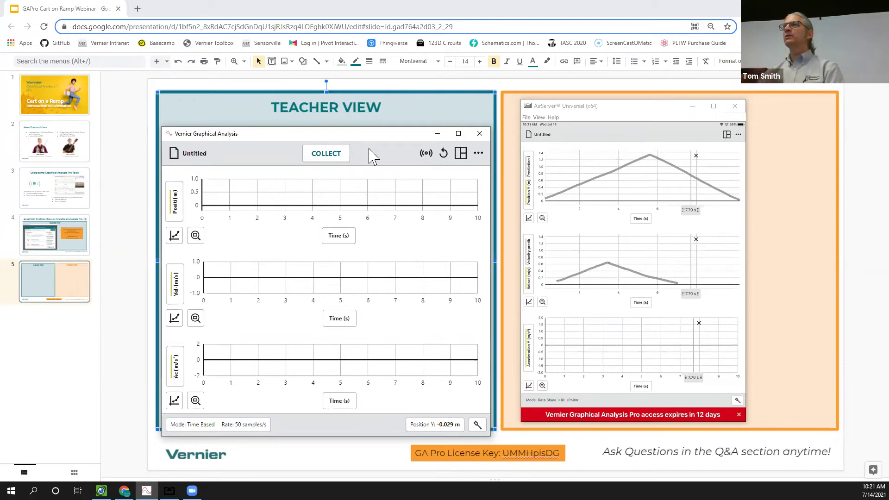
Step: Collect a run of cart data in the teacher view and maximize the Vernier Graphical Analysis window
{"action": "left_click", "coordinate": [327, 155]}
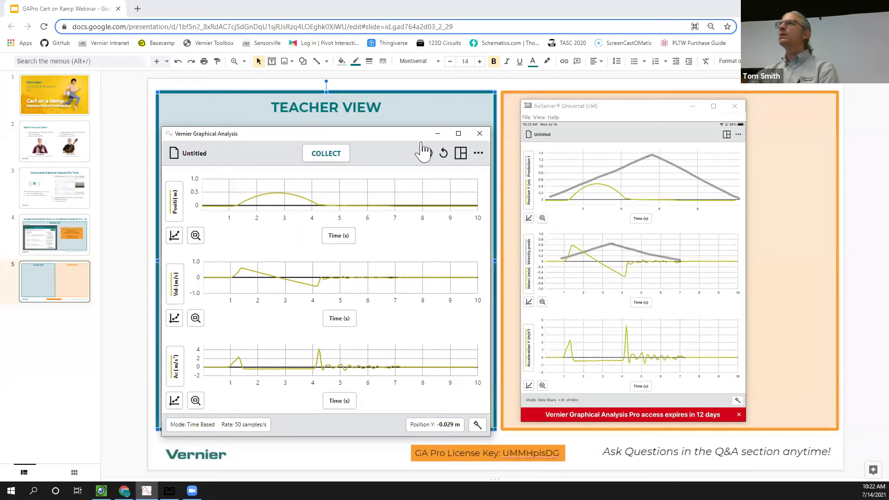
{"action": "left_click", "coordinate": [458, 136]}
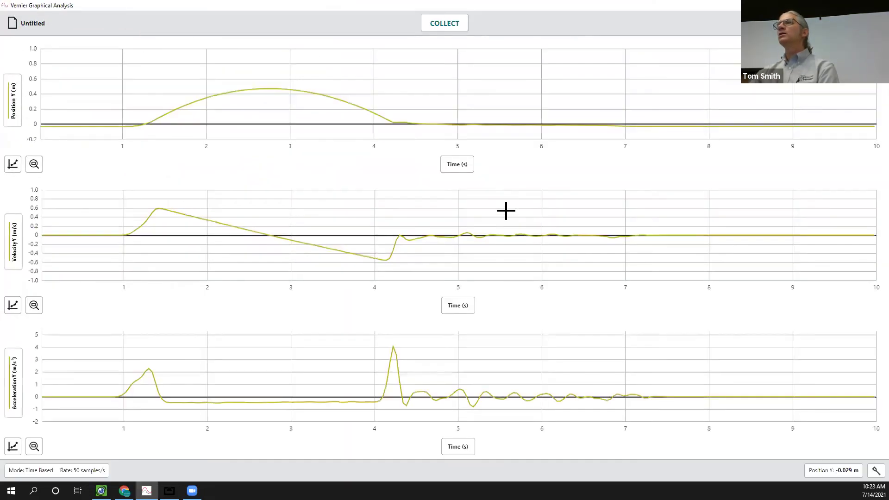
Step: Examine the graphs at about 2.74 s, and mark and clear the position curve's rise (about 1.30–2.62 s) and fall (about 2.86–4.18 s)
{"action": "left_click", "coordinate": [267, 81]}
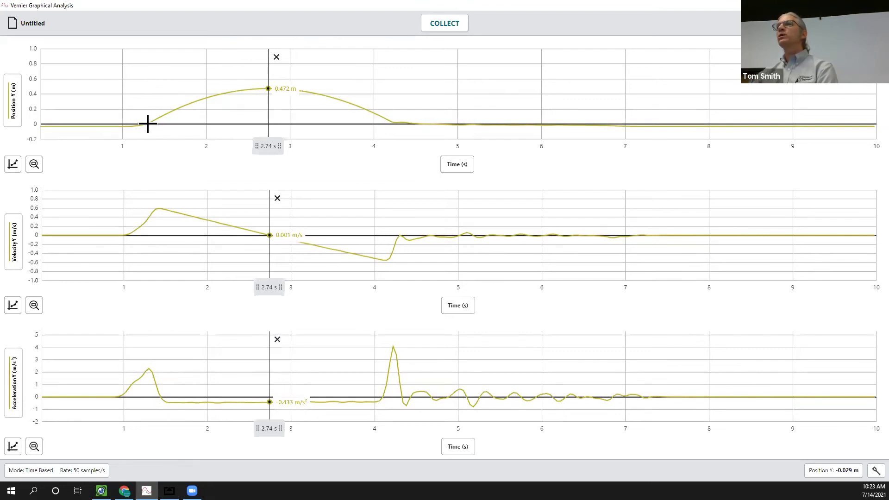
{"action": "left_click_drag", "start_coordinate": [148, 124], "coordinate": [258, 119]}
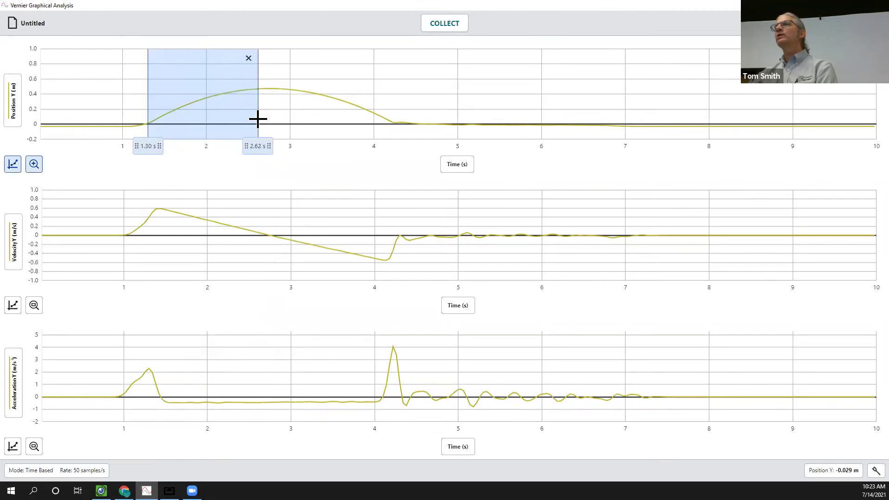
{"action": "left_click", "coordinate": [261, 63]}
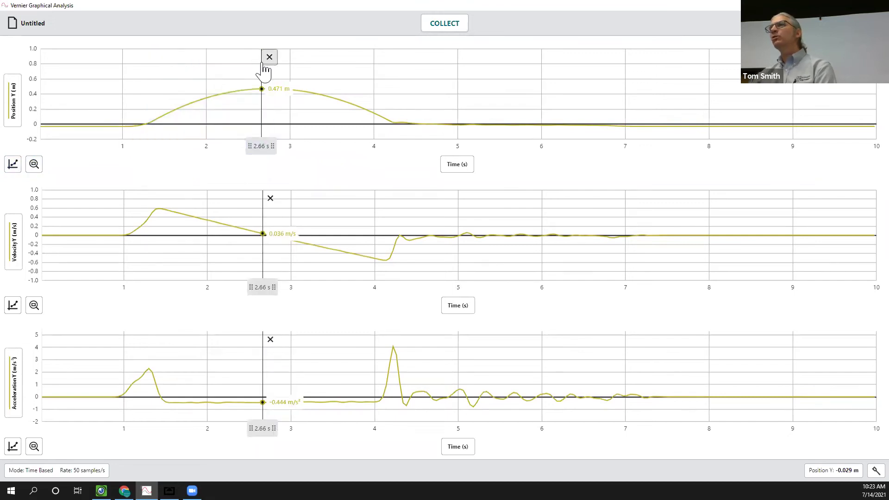
{"action": "left_click", "coordinate": [277, 57]}
{"action": "left_click_drag", "start_coordinate": [389, 94], "coordinate": [278, 99]}
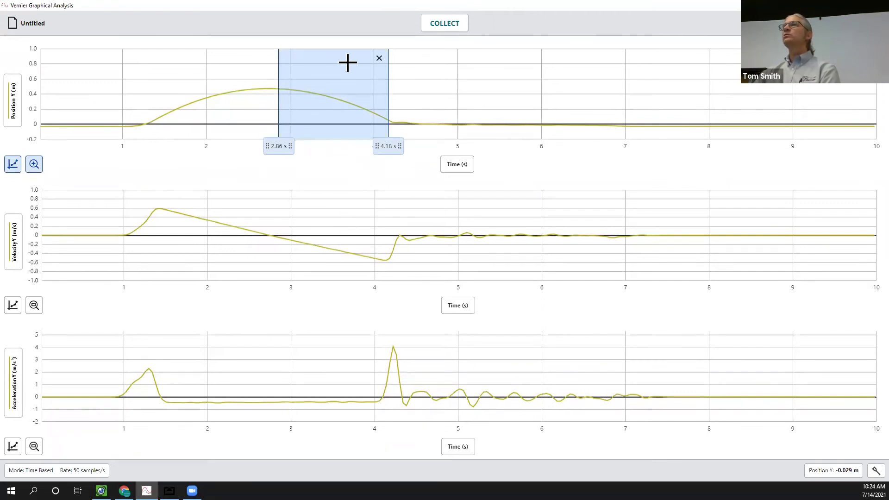
{"action": "left_click", "coordinate": [379, 59]}
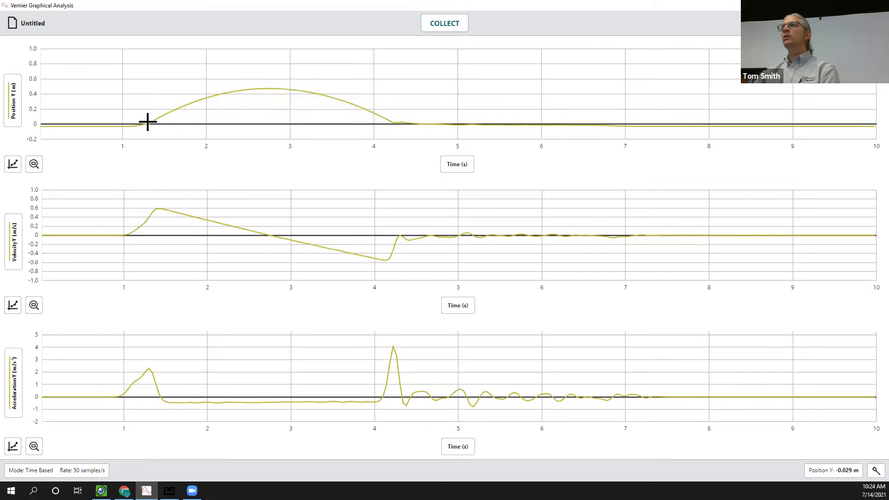
Step: Select the position graph's arc from about 1.34 to 4.14 s and set the layout to 1 Graph
{"action": "left_click_drag", "start_coordinate": [150, 112], "coordinate": [387, 113]}
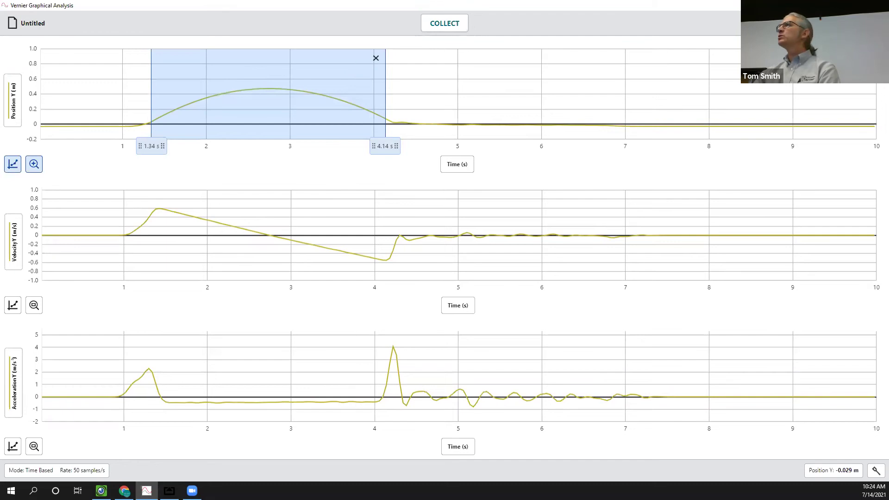
{"action": "left_click", "coordinate": [871, 23]}
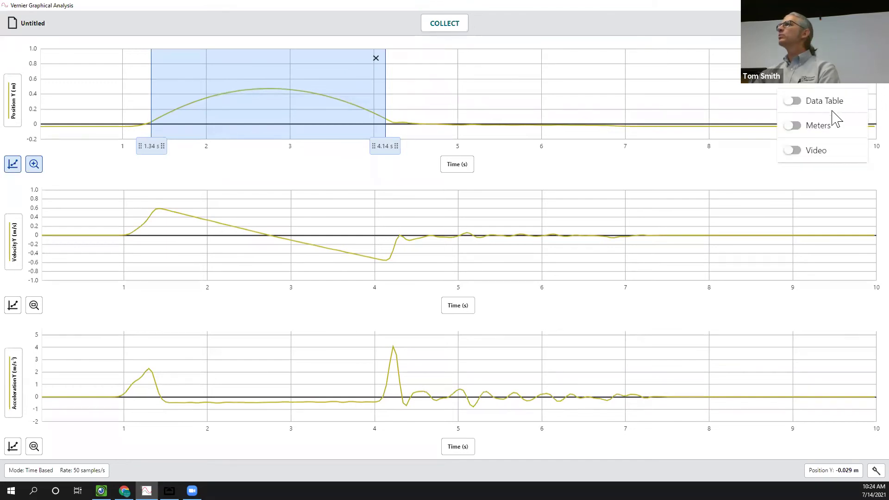
{"action": "left_click", "coordinate": [824, 76]}
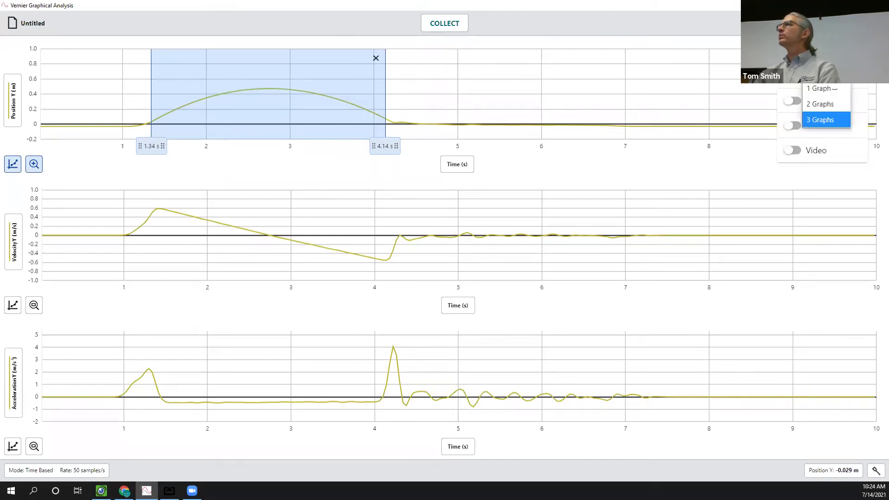
{"action": "left_click", "coordinate": [824, 91]}
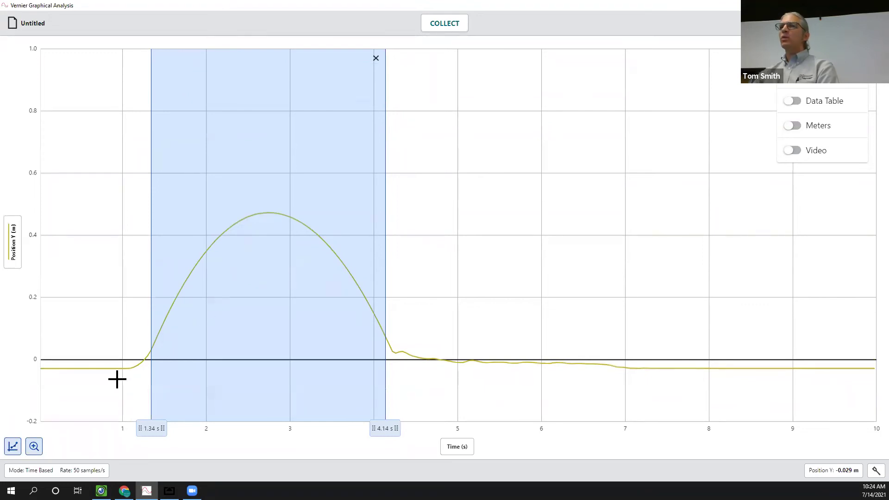
Step: Apply a Quadratic curve fit to the selected part of the position graph
{"action": "left_click", "coordinate": [13, 446]}
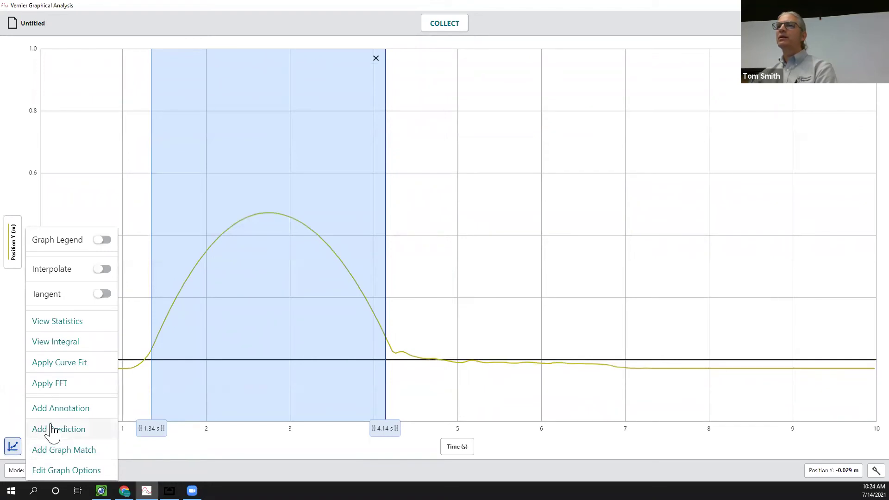
{"action": "left_click", "coordinate": [70, 362]}
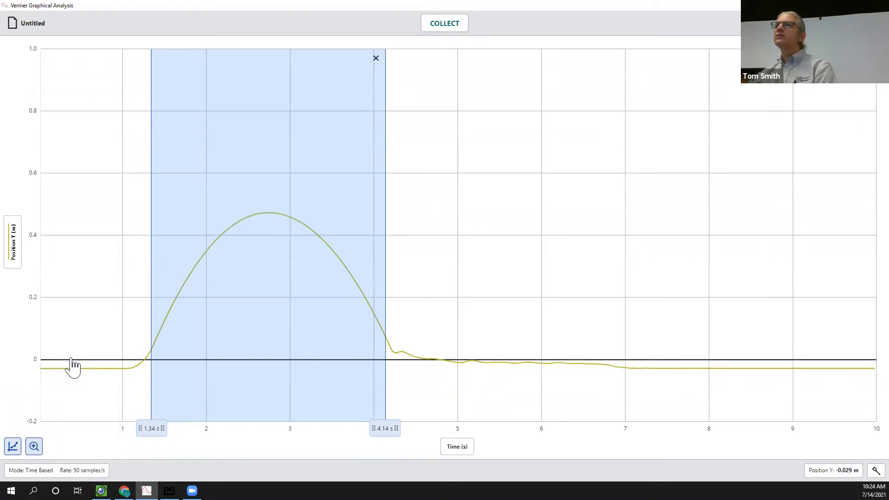
{"action": "left_click", "coordinate": [88, 388]}
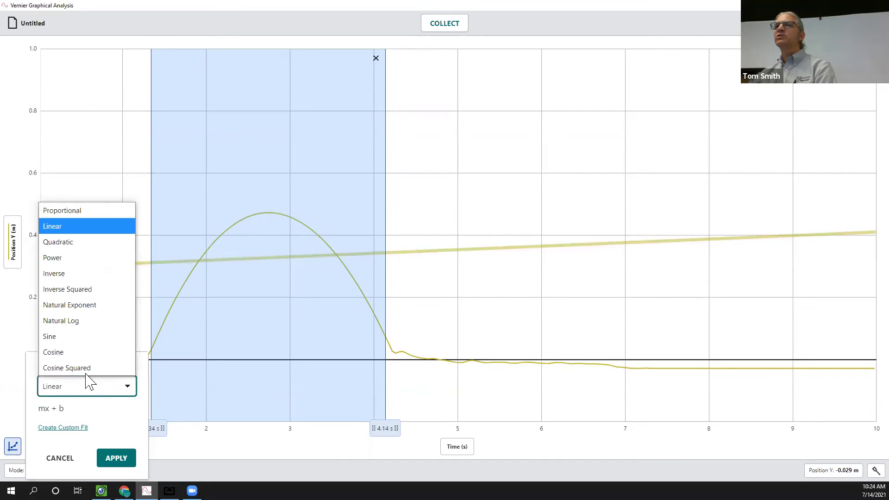
{"action": "left_click", "coordinate": [80, 246]}
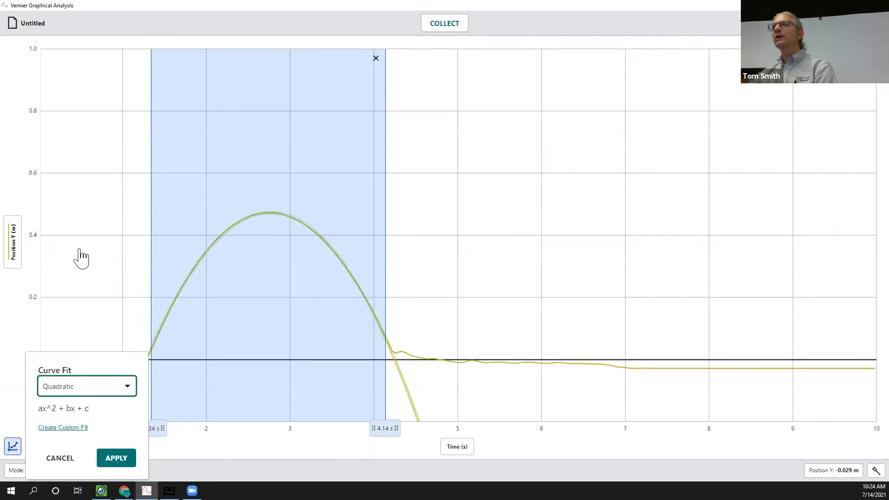
{"action": "left_click", "coordinate": [116, 463]}
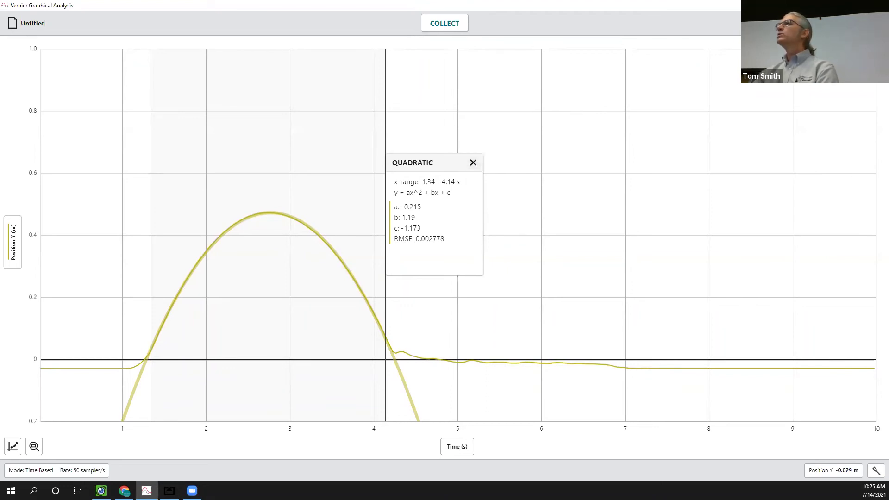
Step: Set the layout to 3 Graphs and select the velocity graph's sloping section from about 1.70 to 3.90 s
{"action": "left_click", "coordinate": [874, 23]}
{"action": "left_click", "coordinate": [841, 91]}
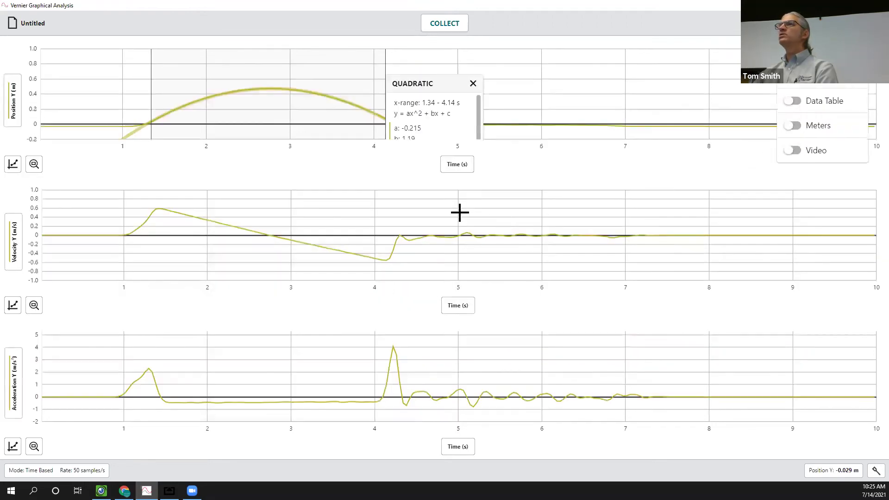
{"action": "left_click_drag", "start_coordinate": [182, 232], "coordinate": [365, 278]}
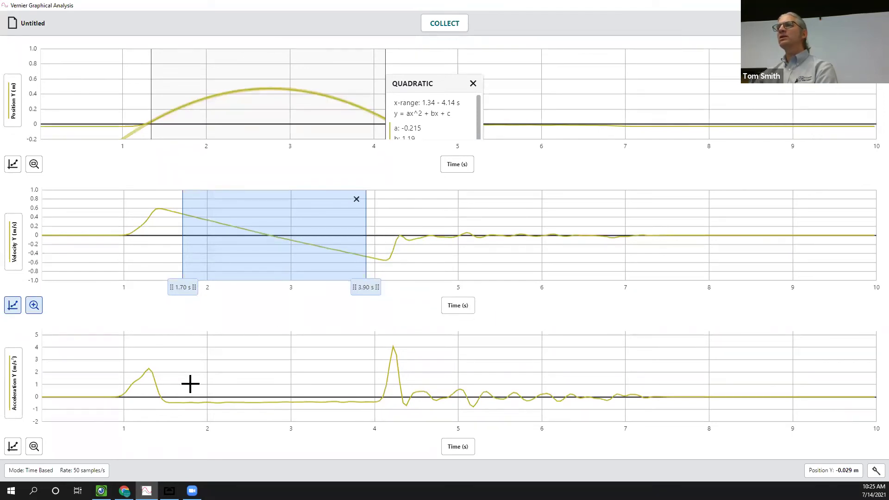
Step: Display statistics for the flat section of the acceleration graph from about 1.70 to 3.82 s and bring the mean into view
{"action": "left_click_drag", "start_coordinate": [184, 393], "coordinate": [359, 409]}
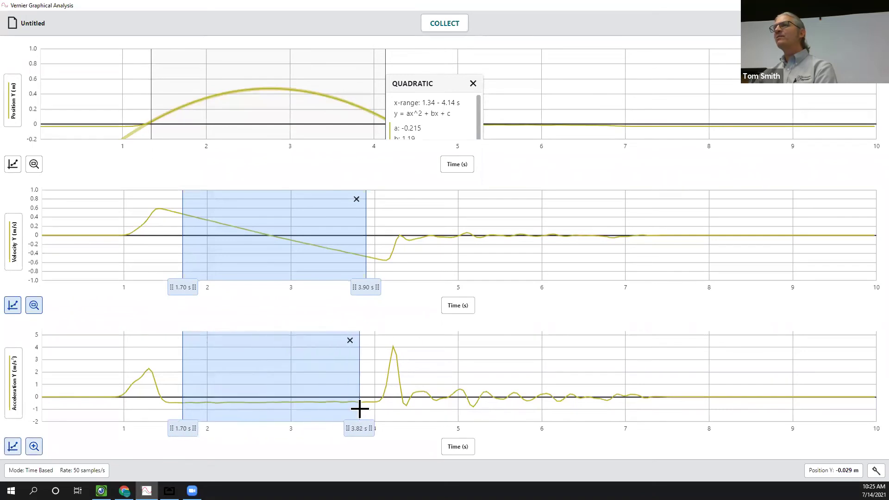
{"action": "left_click", "coordinate": [12, 447]}
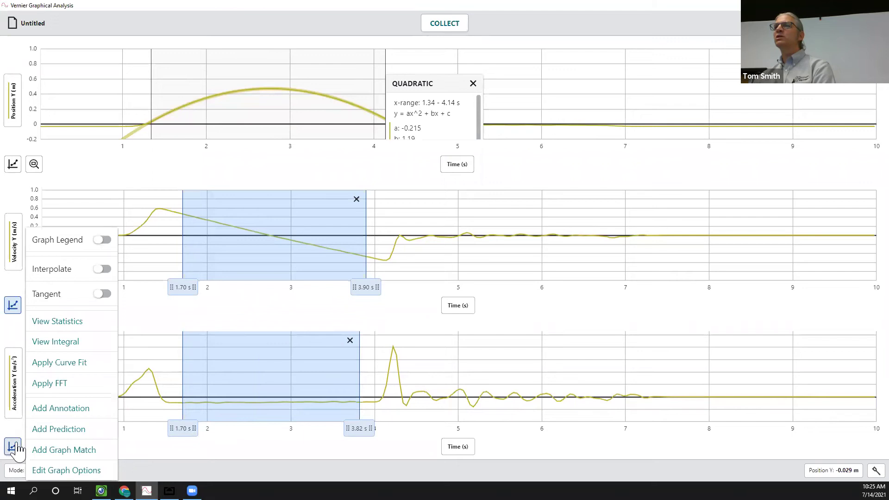
{"action": "left_click", "coordinate": [54, 328]}
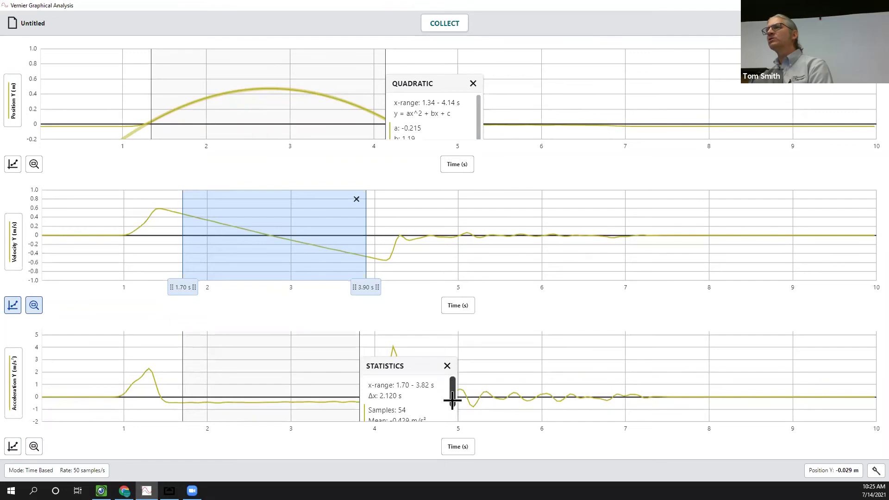
{"action": "left_click_drag", "start_coordinate": [452, 397], "coordinate": [452, 407]}
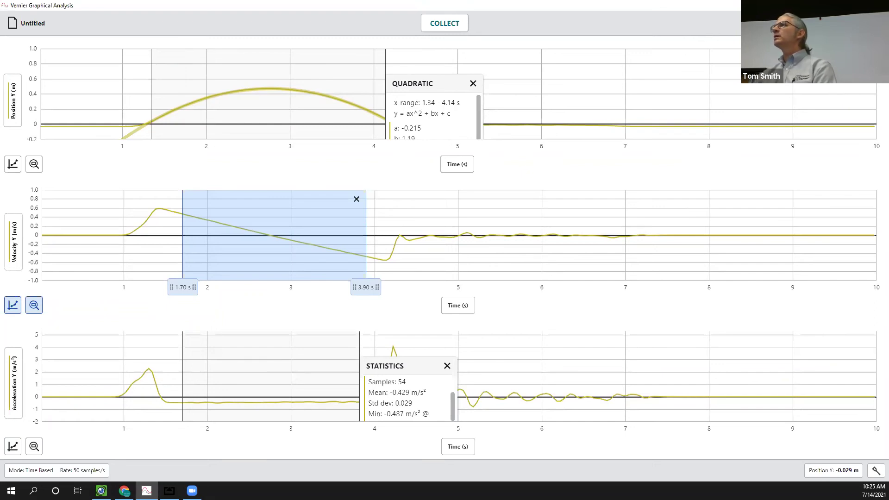
Step: Restore the window to its smaller size and save the experiment to the Desktop as TEST1 in Vernier Graphical Analysis format
{"action": "key", "text": "super+Down"}
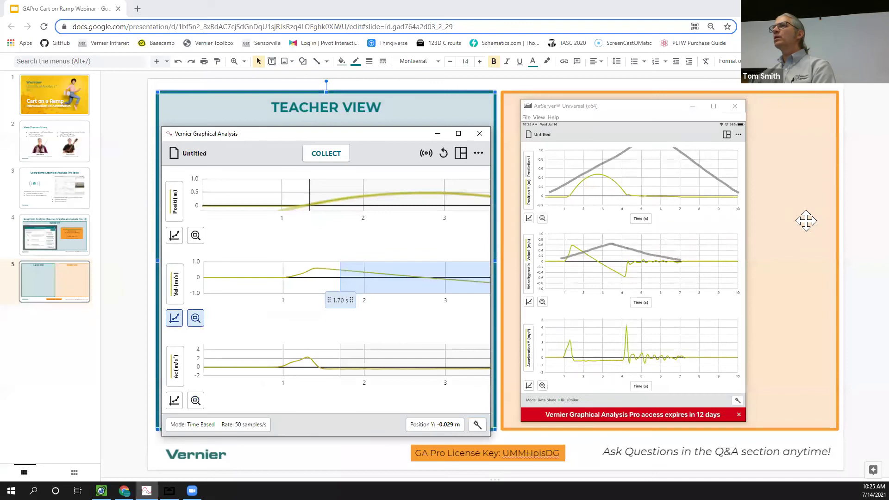
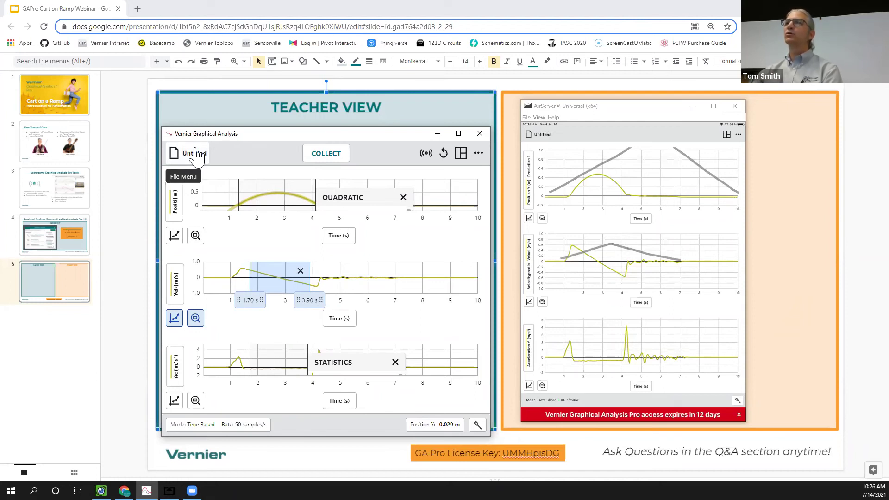
{"action": "left_click", "coordinate": [196, 154]}
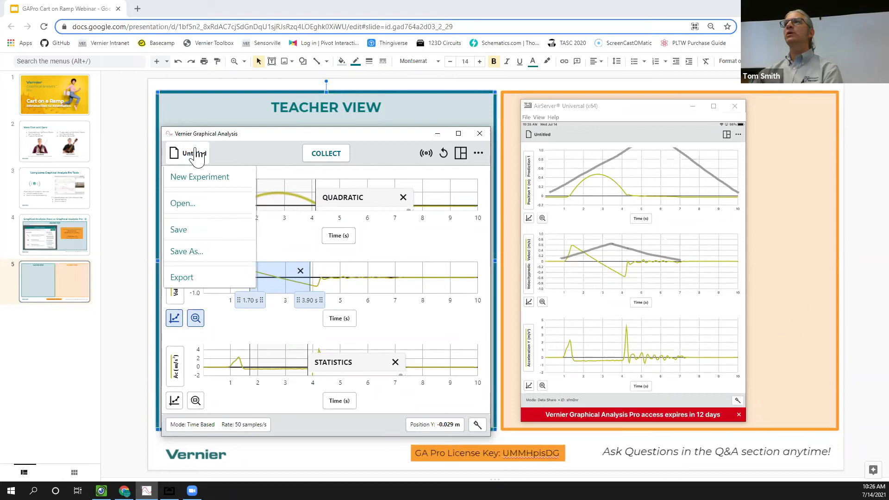
{"action": "left_click", "coordinate": [181, 252]}
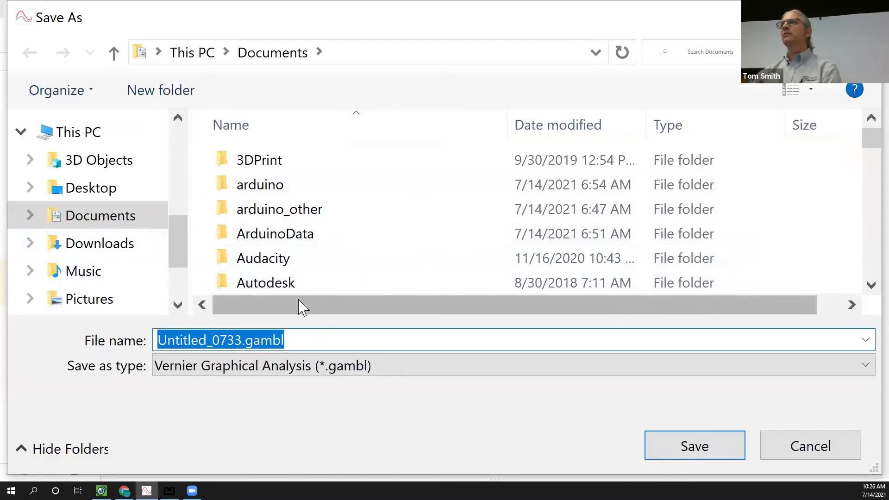
{"action": "left_click", "coordinate": [131, 191]}
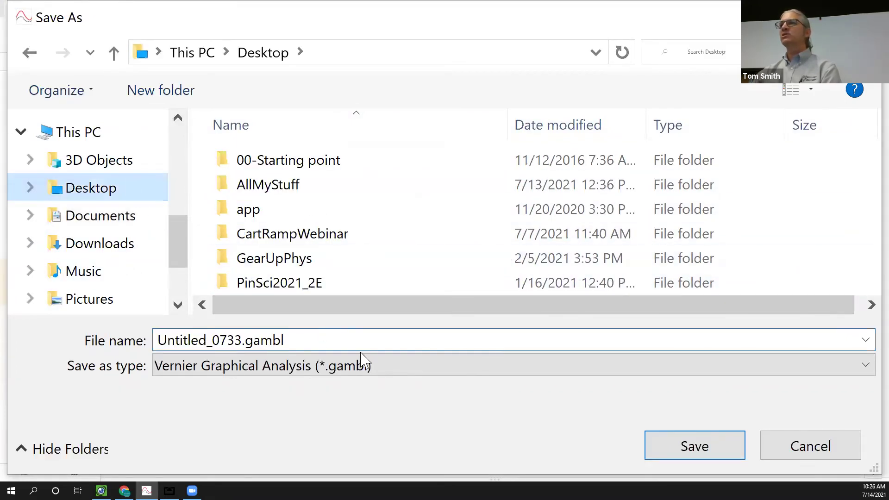
{"action": "left_click", "coordinate": [351, 339]}
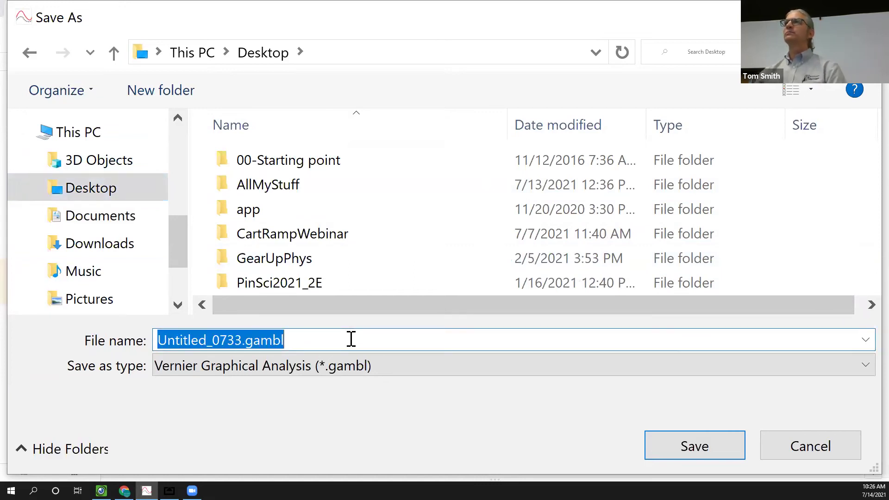
{"action": "left_click", "coordinate": [101, 197]}
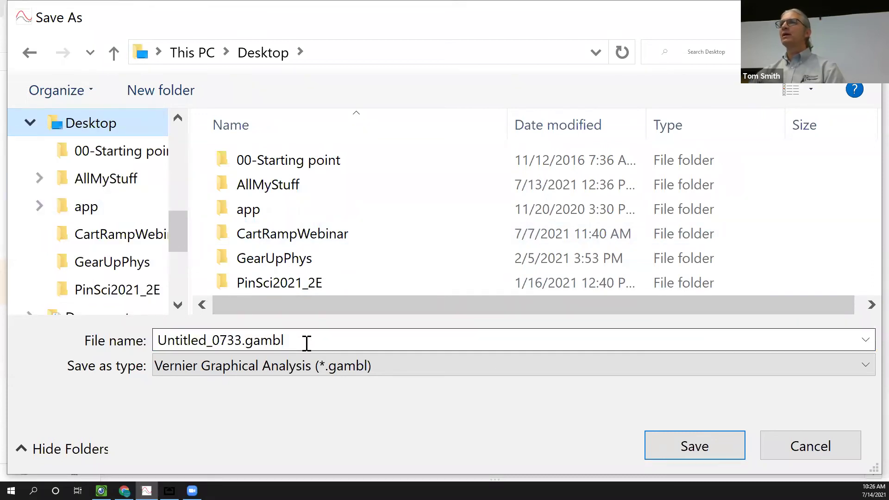
{"action": "left_click", "coordinate": [307, 343]}
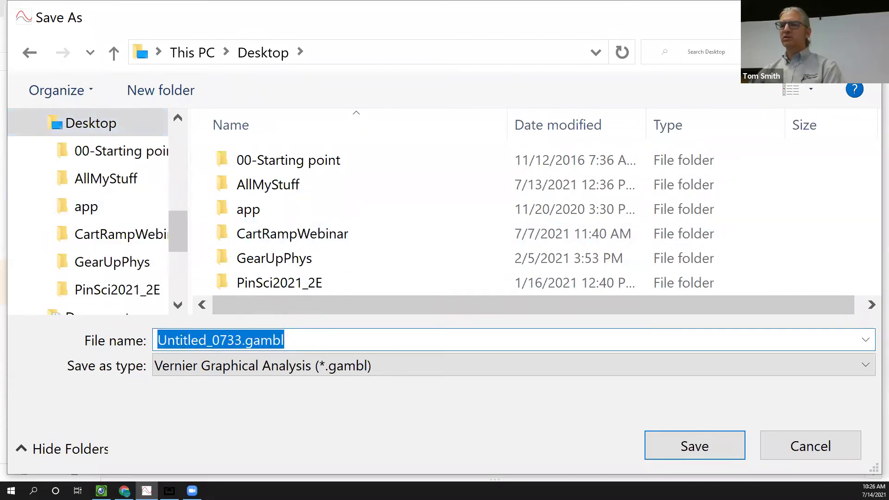
{"action": "type", "text": "TEST1"}
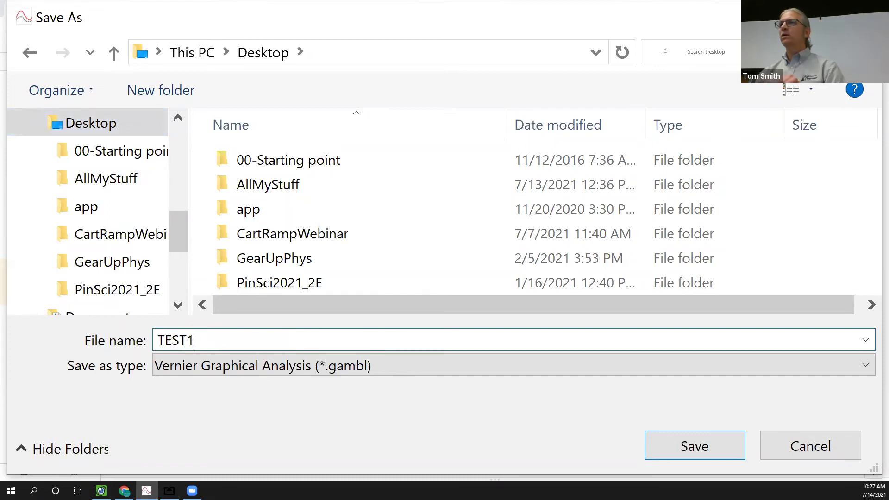
{"action": "left_click", "coordinate": [709, 445]}
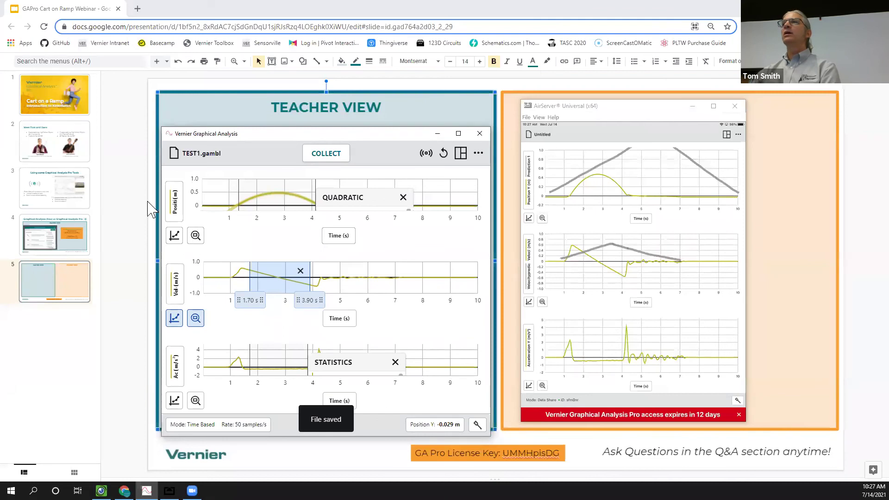
Step: Start a new experiment and reopen the saved TEST1.gambl file from the Desktop
{"action": "left_click", "coordinate": [181, 159]}
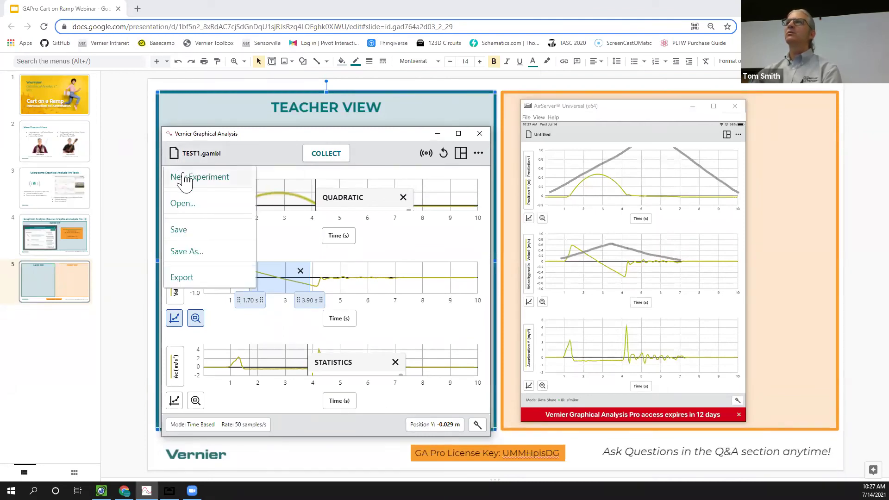
{"action": "left_click", "coordinate": [184, 180]}
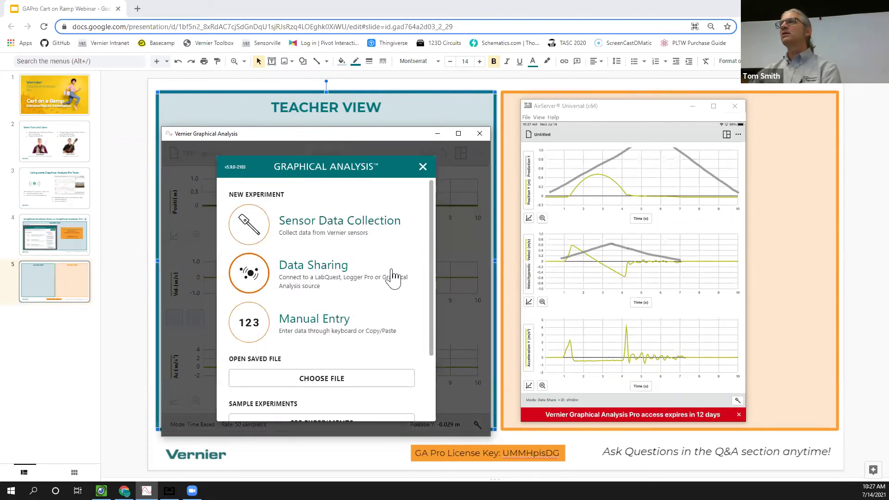
{"action": "left_click", "coordinate": [321, 381]}
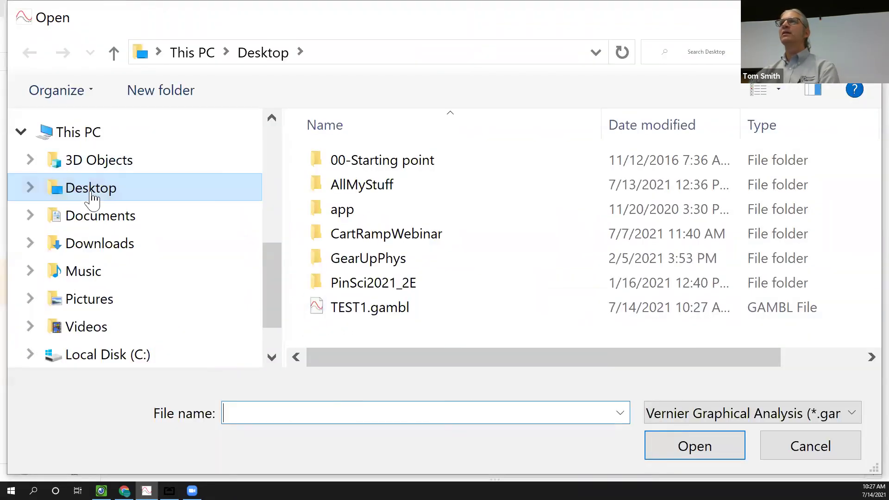
{"action": "left_click", "coordinate": [356, 315]}
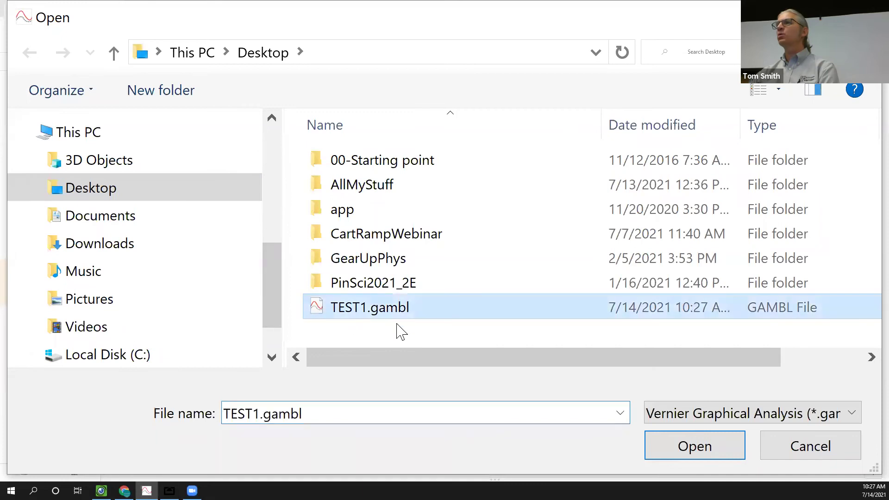
{"action": "left_click", "coordinate": [695, 446]}
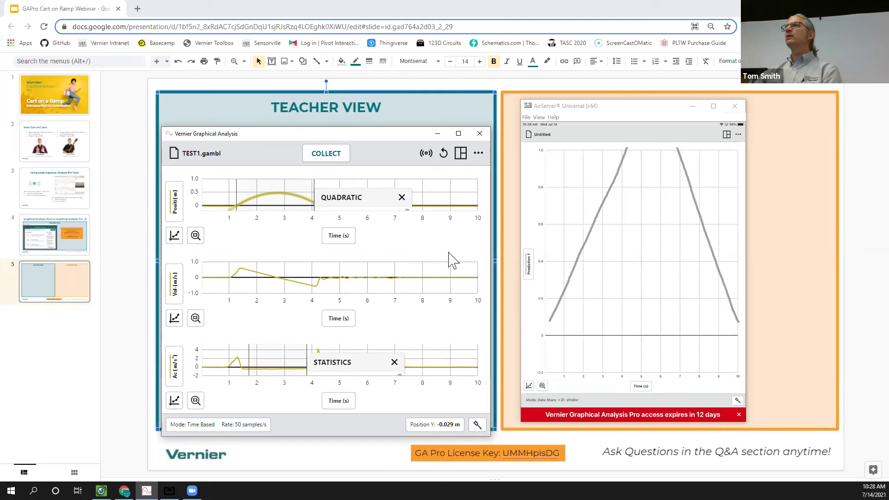
Step: Maximize the window, start a new experiment without saving changes to TEST1.gambl, and show the list of sample experiments
{"action": "left_click", "coordinate": [459, 134]}
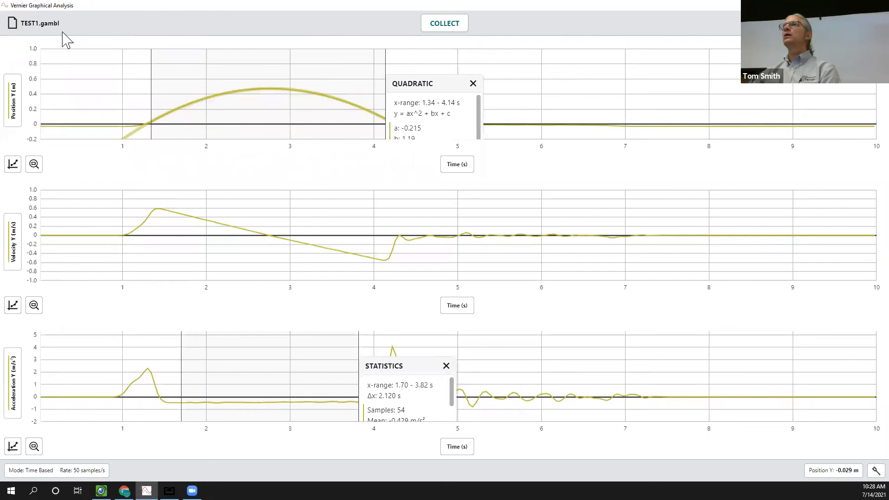
{"action": "left_click", "coordinate": [46, 25]}
{"action": "left_click", "coordinate": [50, 53]}
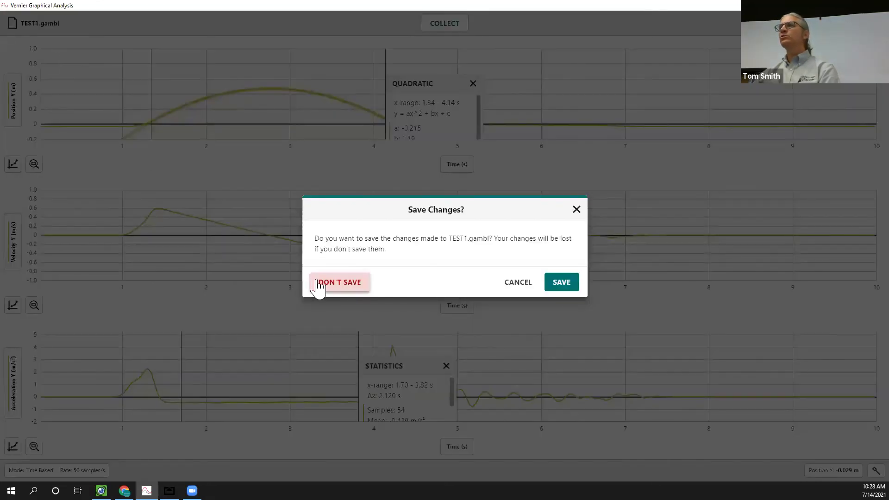
{"action": "left_click", "coordinate": [318, 283]}
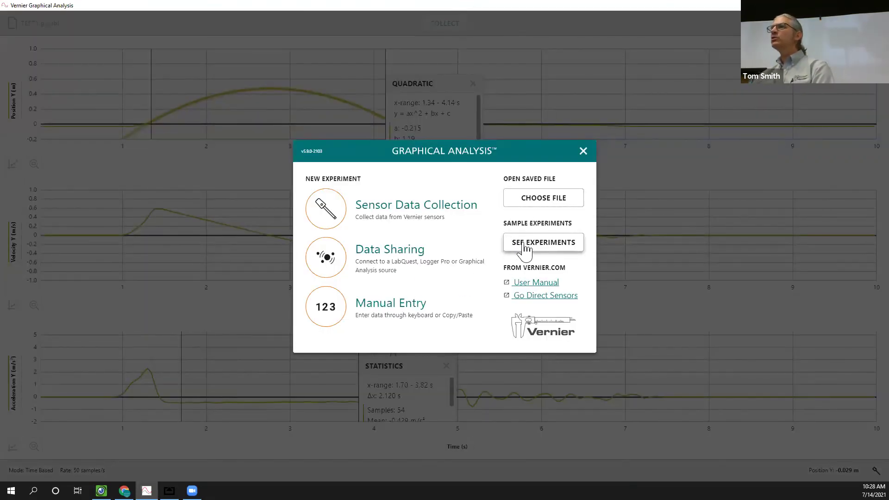
{"action": "left_click", "coordinate": [548, 252]}
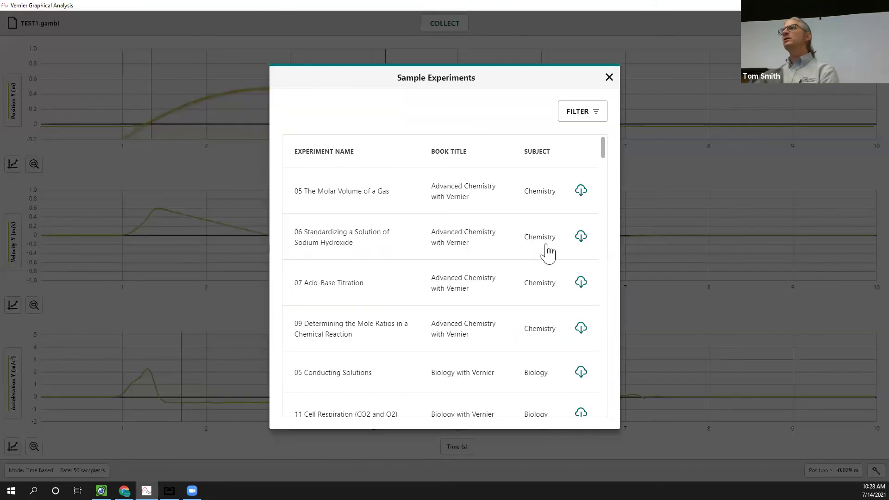
Step: Filter the sample experiments to the book Physics with Vernier and open 03 Cart on a Ramp
{"action": "left_click", "coordinate": [591, 118]}
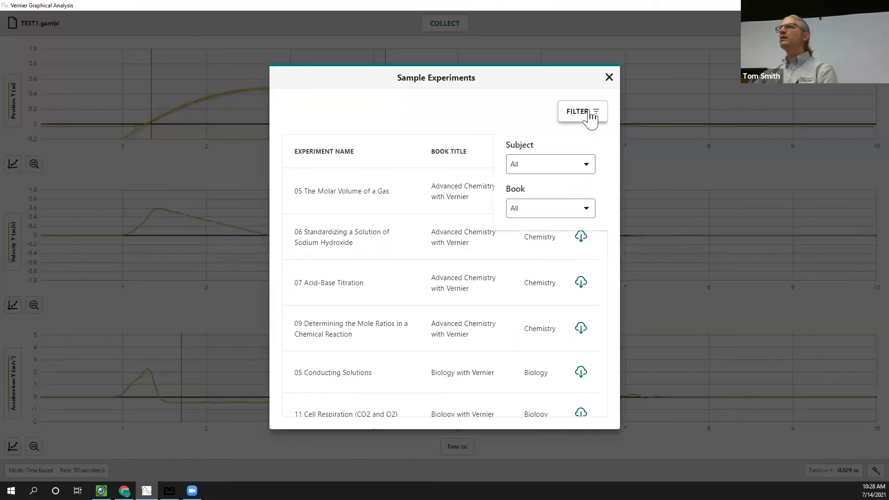
{"action": "left_click", "coordinate": [585, 167]}
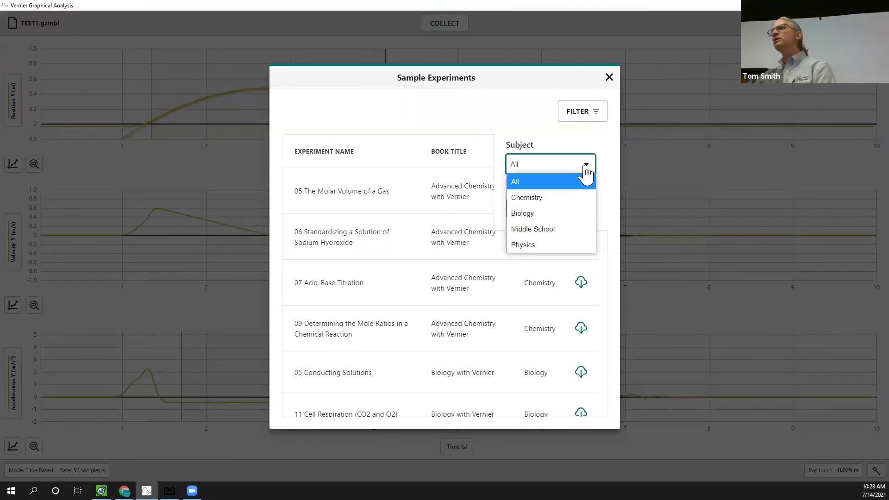
{"action": "left_click", "coordinate": [575, 140]}
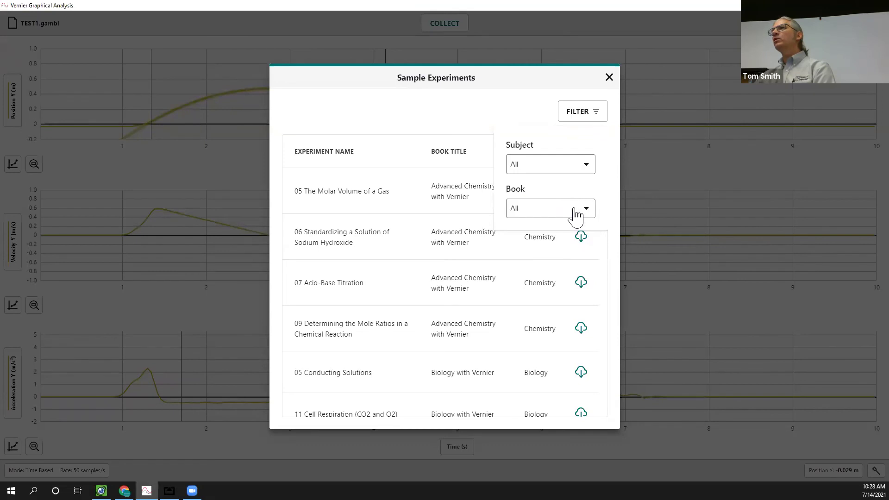
{"action": "left_click", "coordinate": [575, 210]}
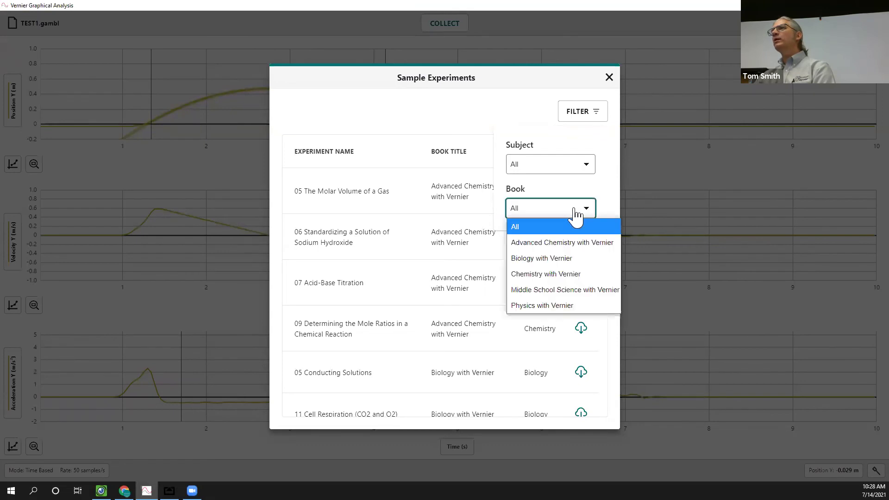
{"action": "left_click", "coordinate": [569, 306]}
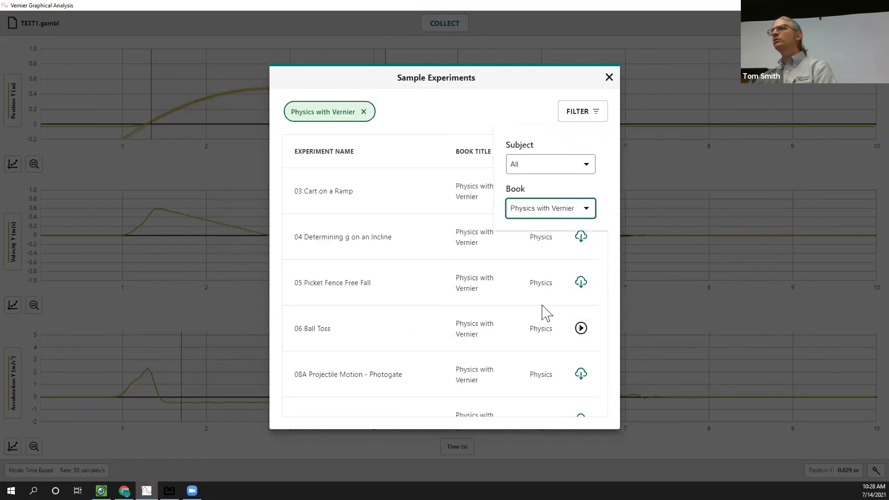
{"action": "left_click", "coordinate": [369, 205]}
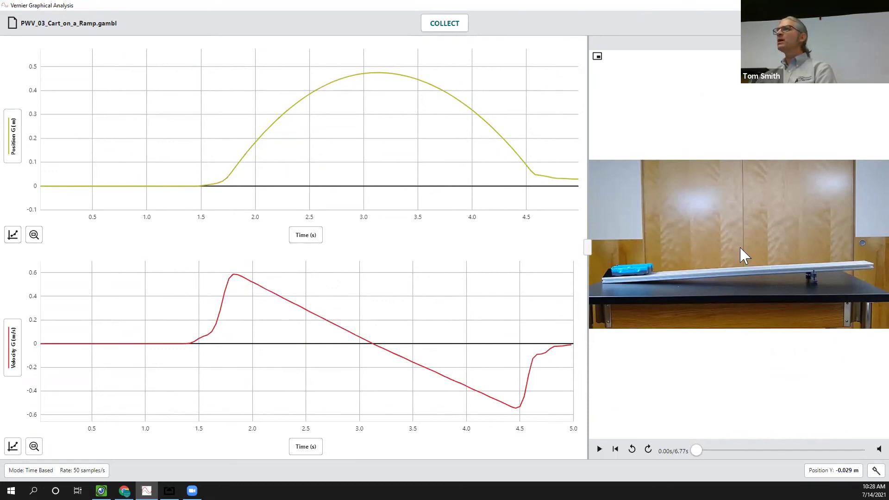
Step: Play the sample's cart video, restore and enlarge the window over the slide, and replay Part I with the video at 1.0x
{"action": "left_click", "coordinate": [599, 450]}
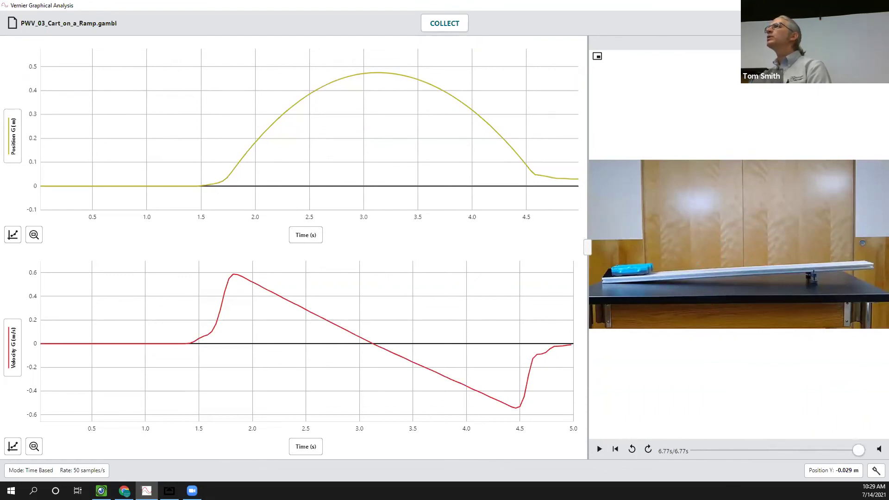
{"action": "left_click", "coordinate": [857, 5]}
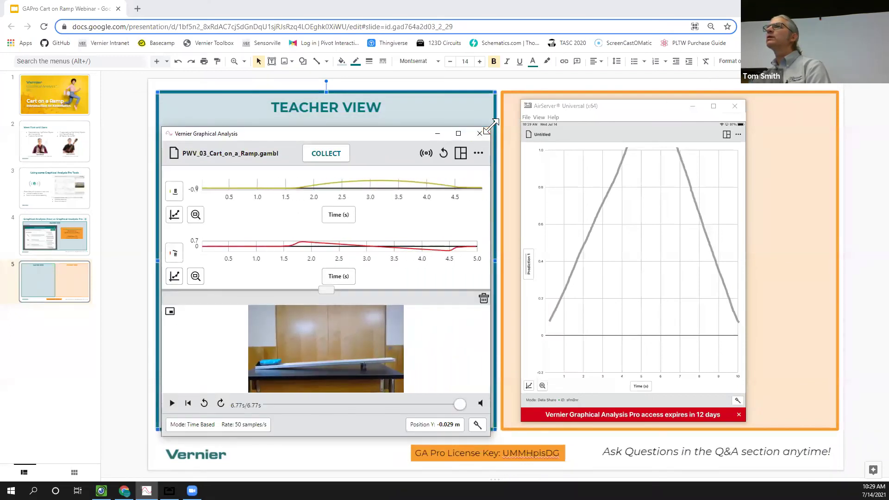
{"action": "left_click_drag", "start_coordinate": [491, 123], "coordinate": [842, 34]}
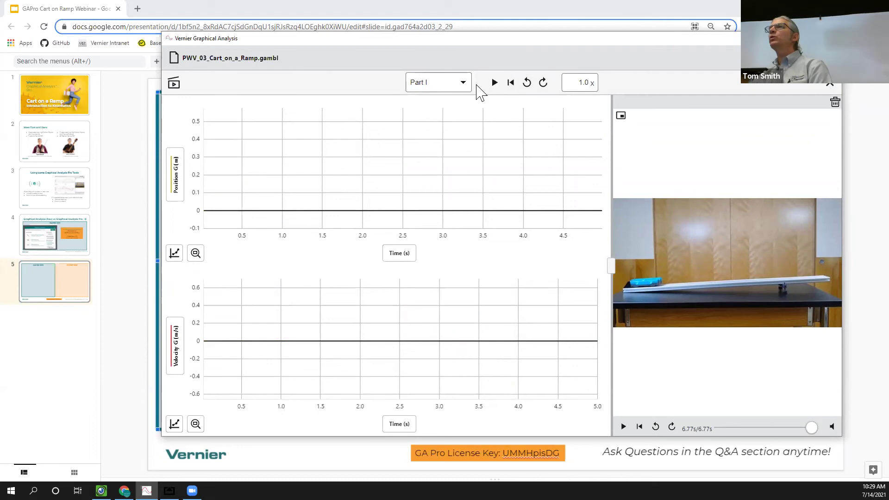
{"action": "left_click", "coordinate": [495, 84]}
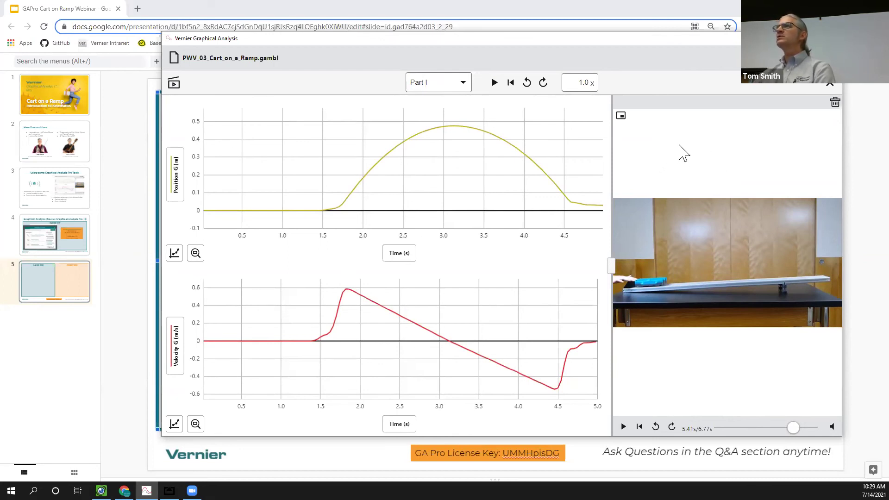
Step: Set the replay speed to 0.3x and replay the Part I graphs together with the cart video
{"action": "left_click", "coordinate": [572, 85]}
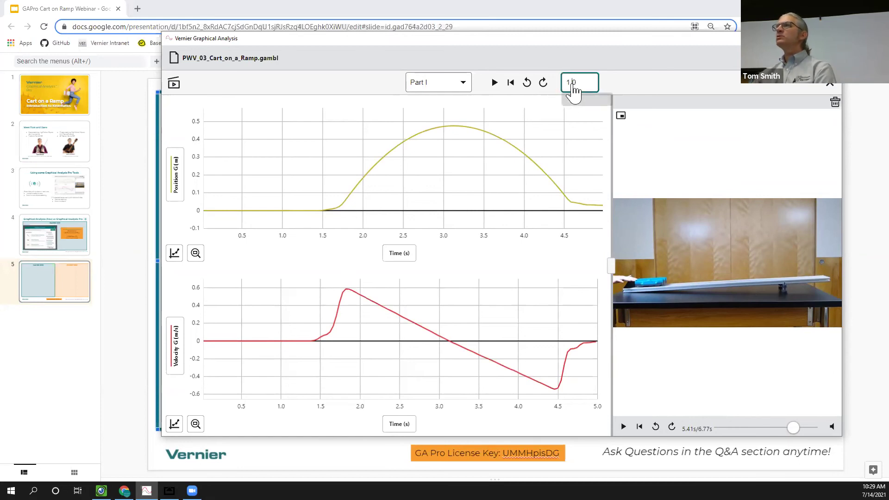
{"action": "double_click", "coordinate": [573, 85]}
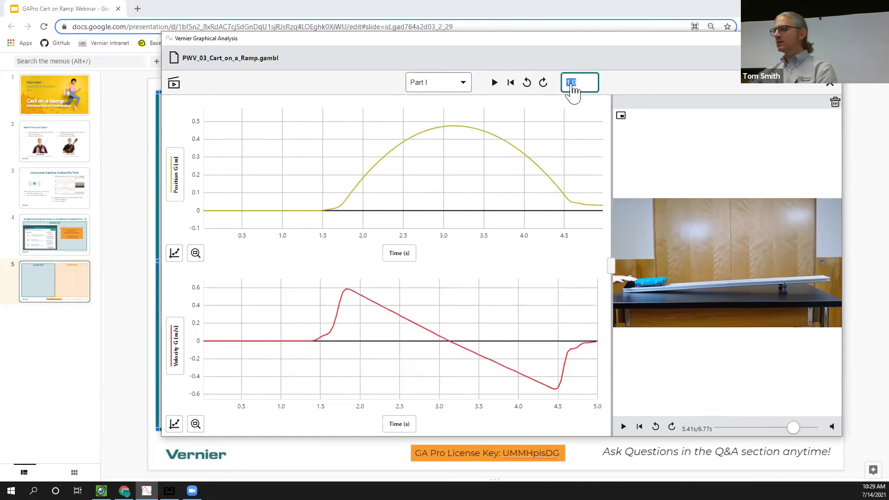
{"action": "key", "text": "BackSpace"}
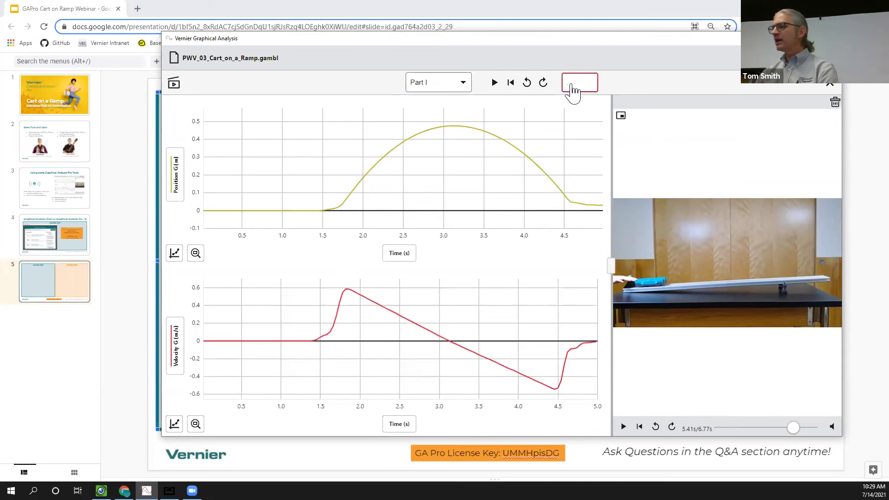
{"action": "type", "text": "3"}
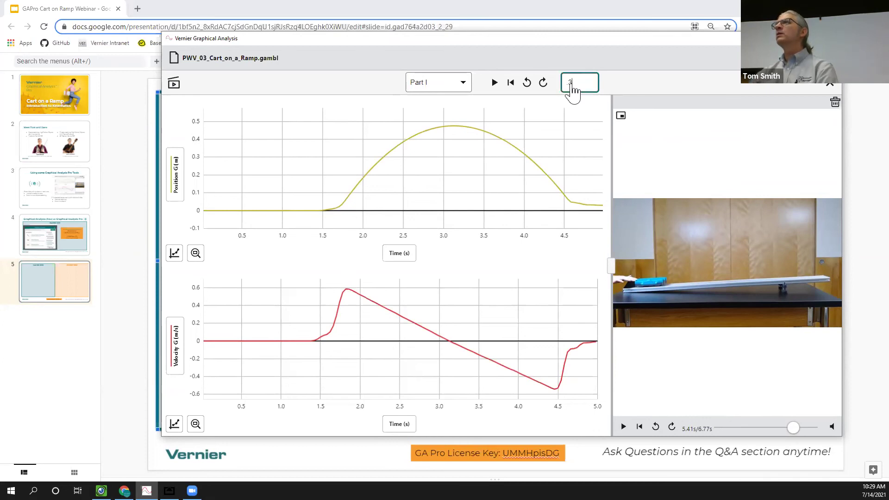
{"action": "left_click", "coordinate": [617, 86]}
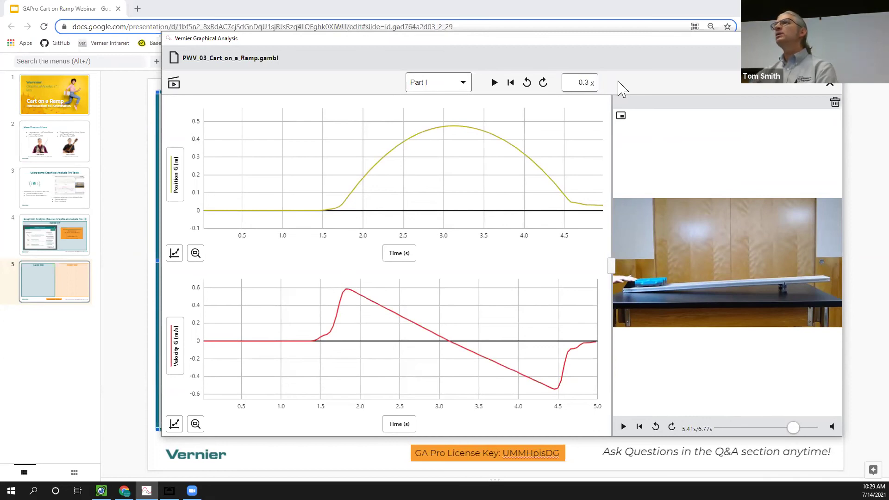
{"action": "left_click", "coordinate": [495, 82]}
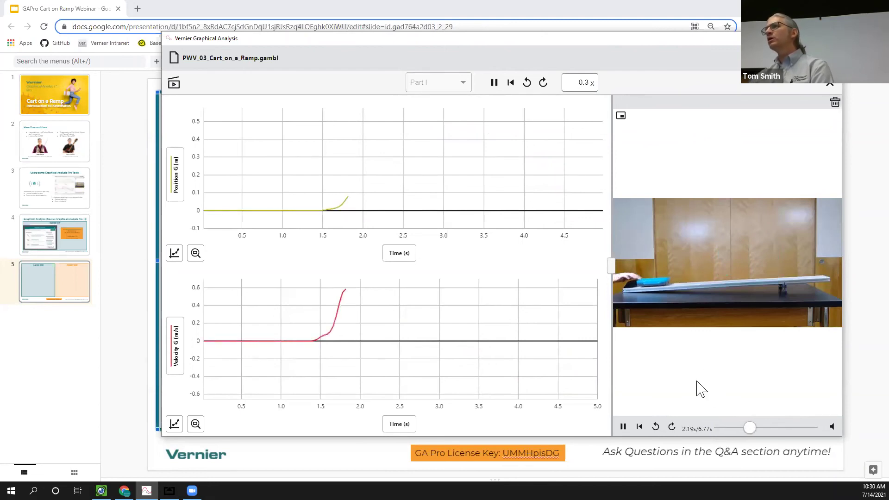
Step: Pause the Part I replay, examine the graphs at 3.10 s, step the replay back and forward, clear the examine line and exit replay
{"action": "left_click", "coordinate": [494, 83]}
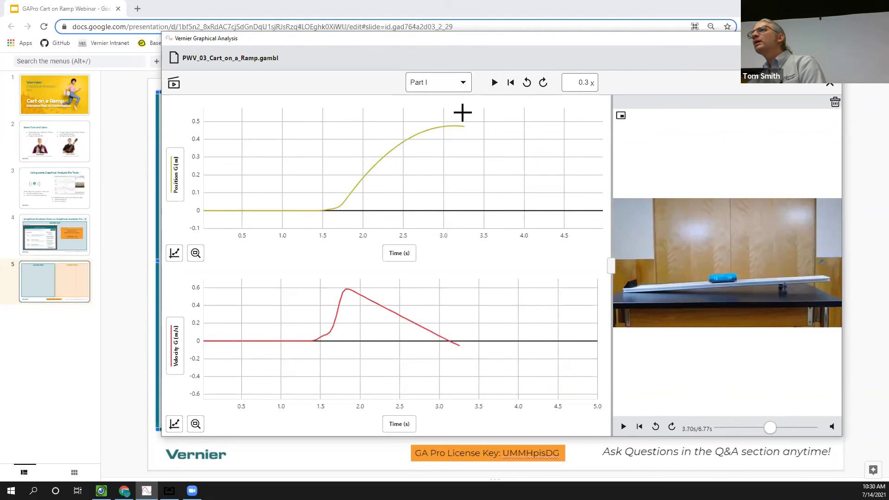
{"action": "left_click", "coordinate": [448, 340]}
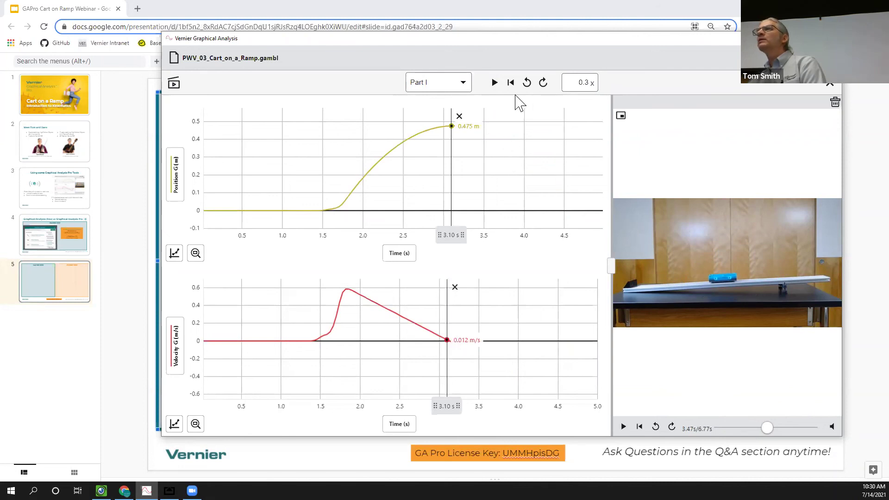
{"action": "left_click", "coordinate": [528, 89]}
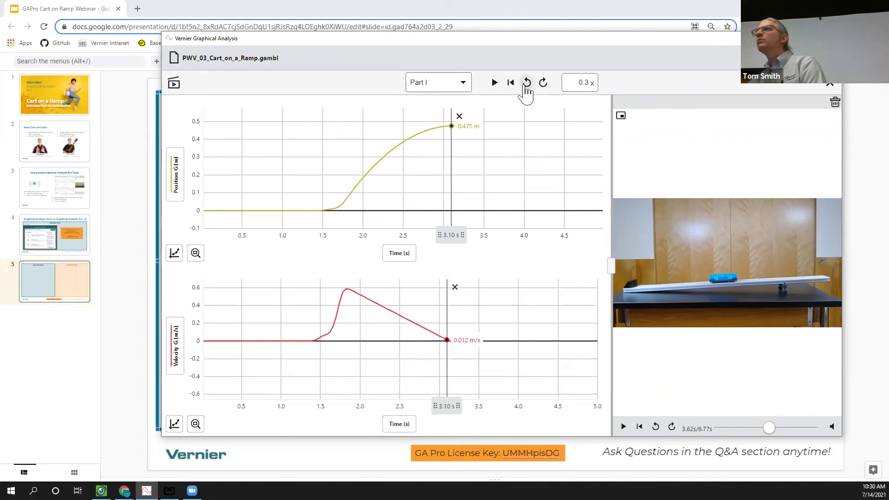
{"action": "left_click", "coordinate": [541, 89]}
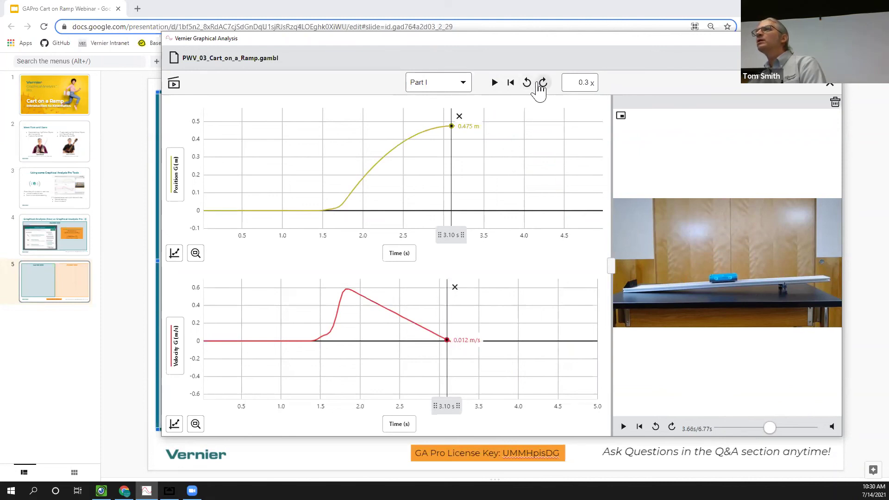
{"action": "left_click", "coordinate": [459, 116]}
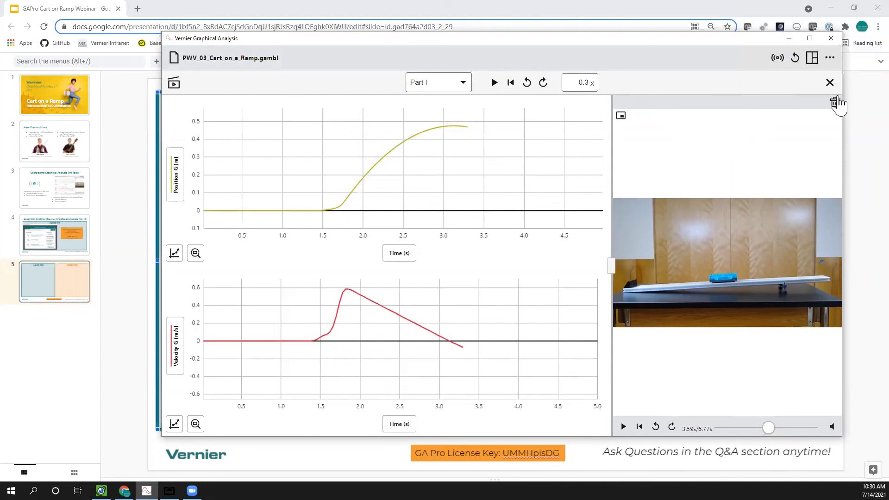
{"action": "left_click", "coordinate": [830, 84]}
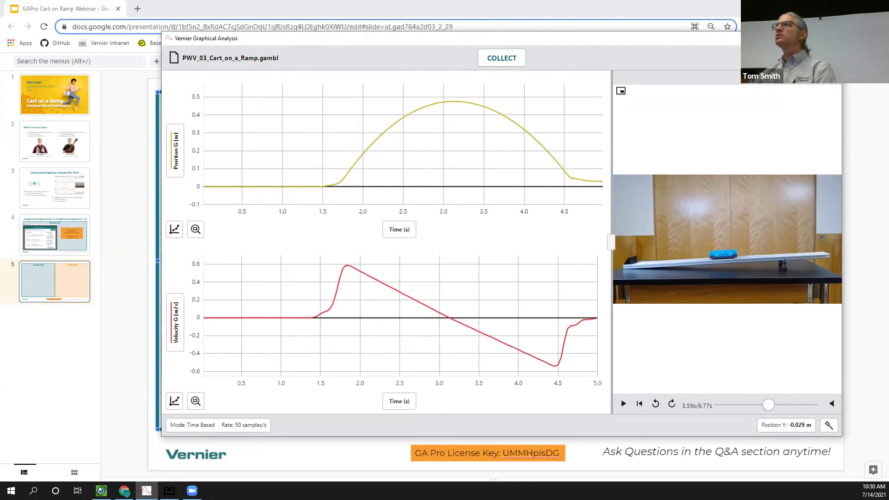
Step: Switch the view to 3 Graphs, keeping the cart video displayed
{"action": "left_click", "coordinate": [787, 105]}
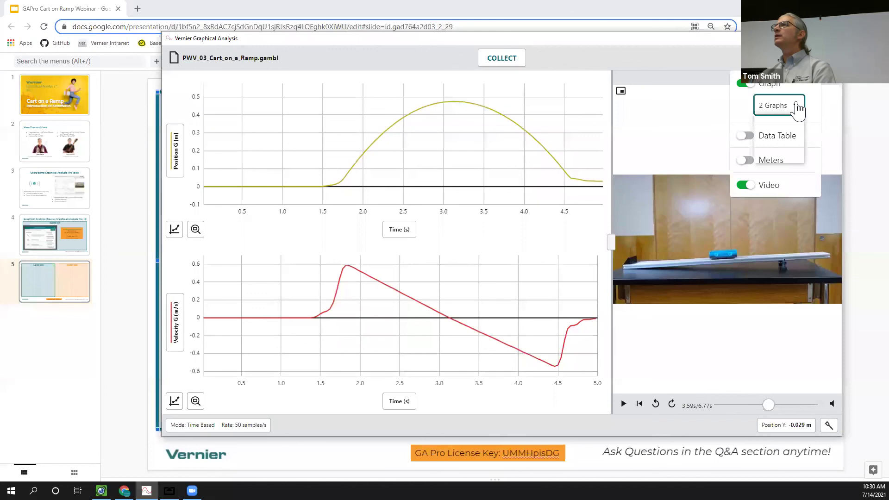
{"action": "left_click", "coordinate": [784, 154]}
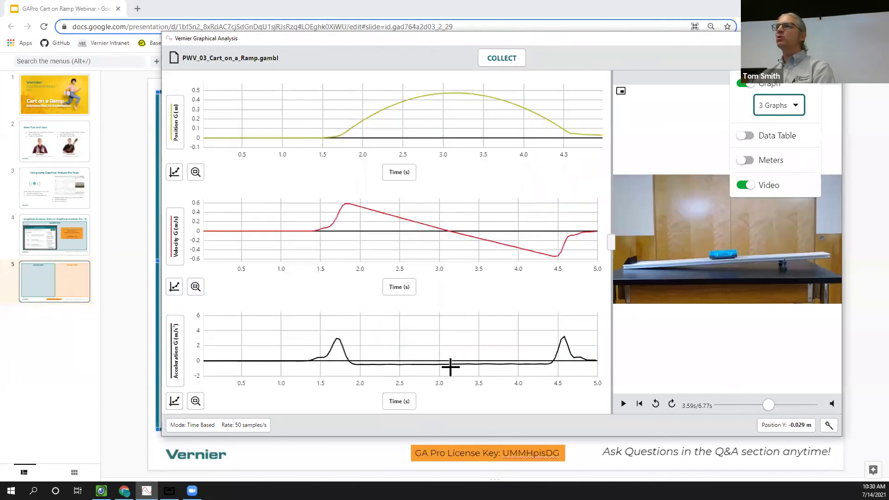
Step: Try plotting Part I velocity and position together with acceleration on the third graph, and remove both added plots
{"action": "left_click", "coordinate": [176, 355]}
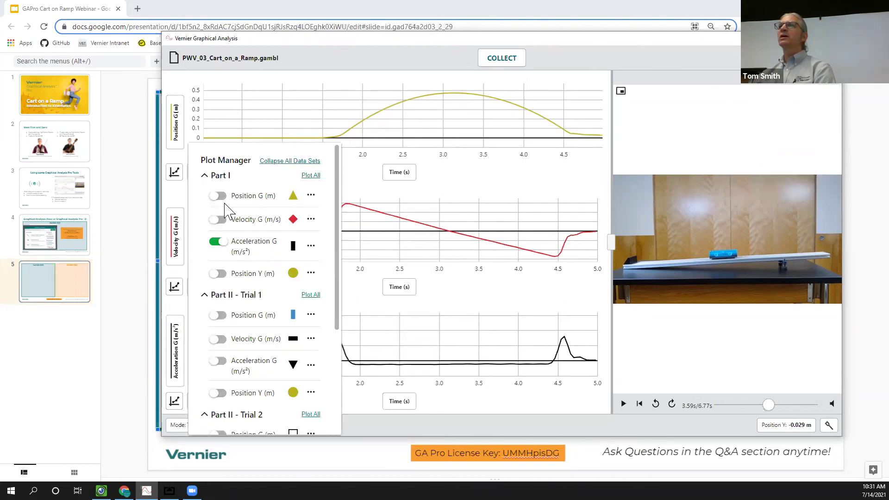
{"action": "left_click", "coordinate": [218, 219]}
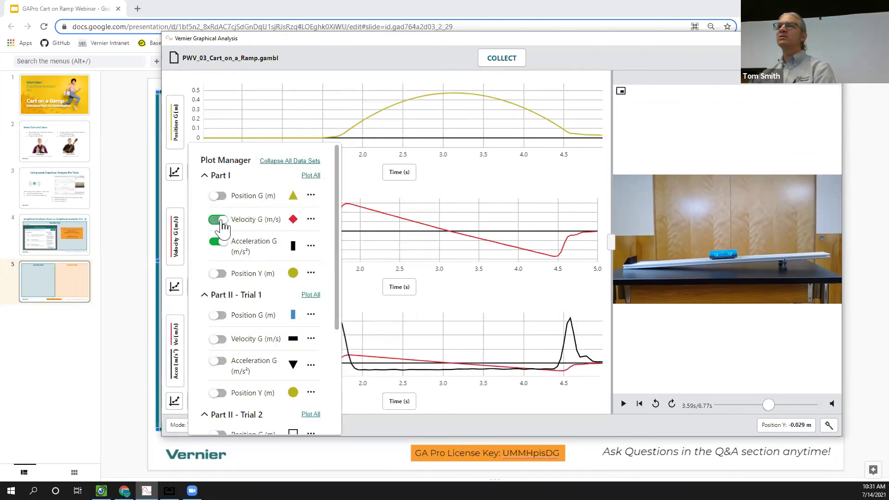
{"action": "left_click", "coordinate": [217, 197]}
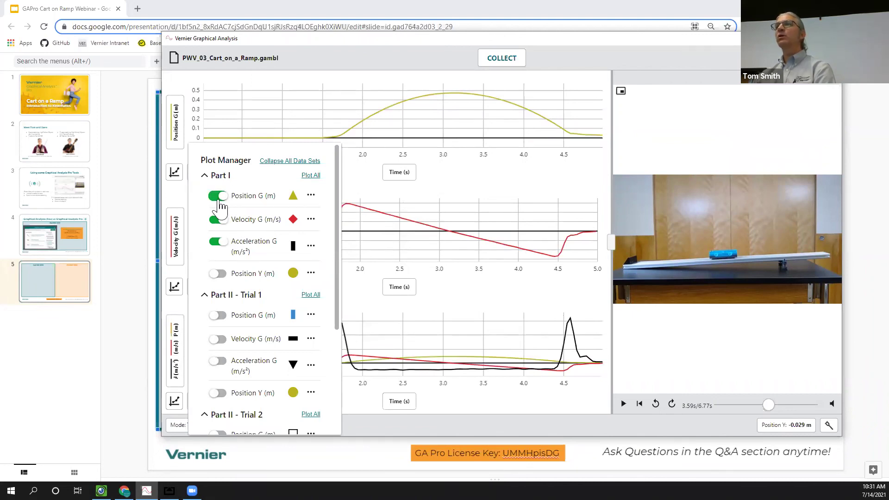
{"action": "left_click", "coordinate": [217, 198]}
{"action": "left_click", "coordinate": [218, 220]}
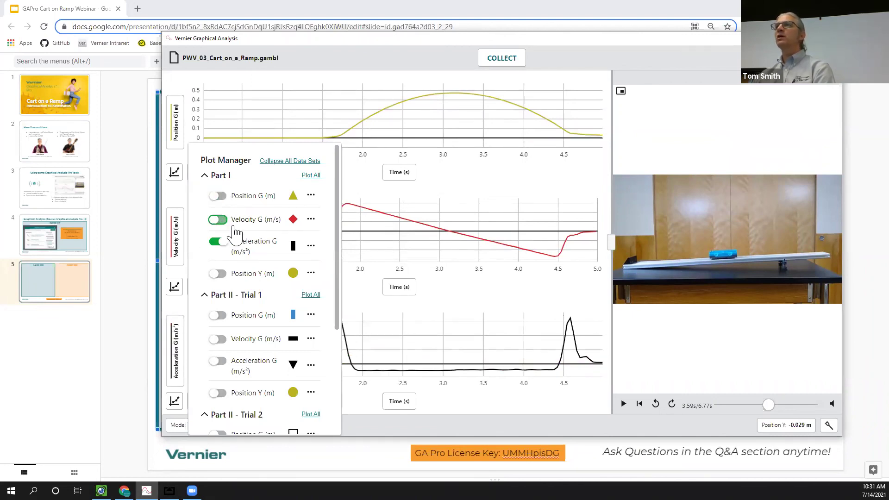
Step: Examine the position, velocity and acceleration graphs at 2.62 s with the matching video frame, and check the view options
{"action": "left_click", "coordinate": [412, 318]}
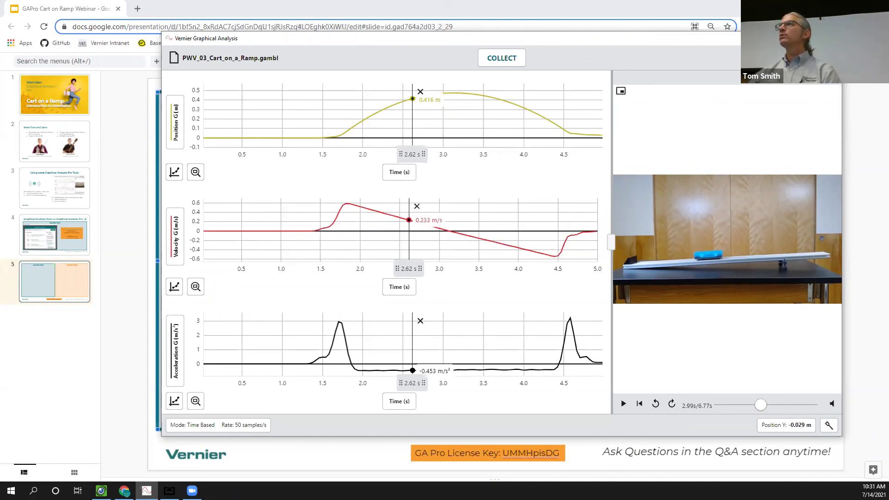
{"action": "left_click", "coordinate": [810, 58]}
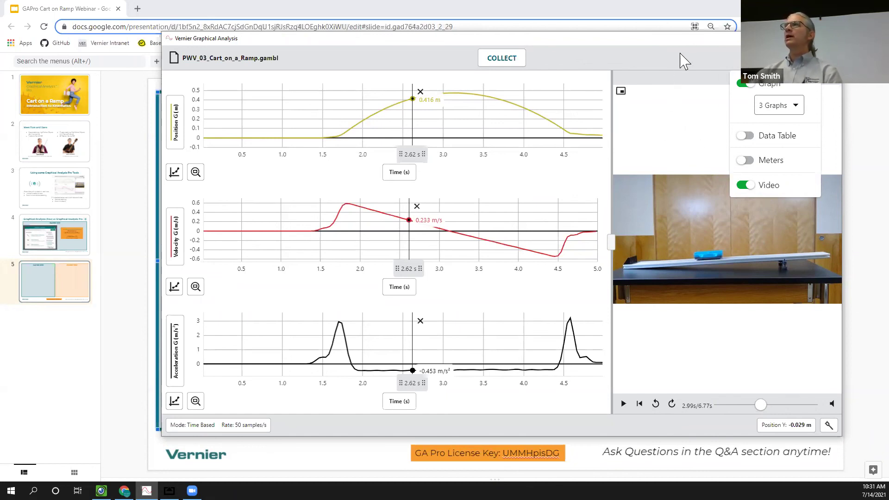
{"action": "left_click", "coordinate": [700, 70]}
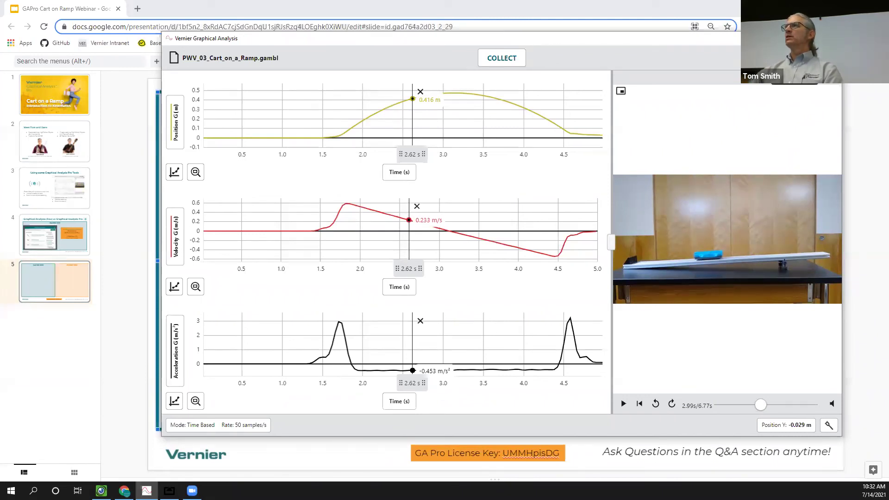
Step: Reopen the data replay for Part I, view its video sync settings, and exit replay
{"action": "left_click", "coordinate": [769, 93]}
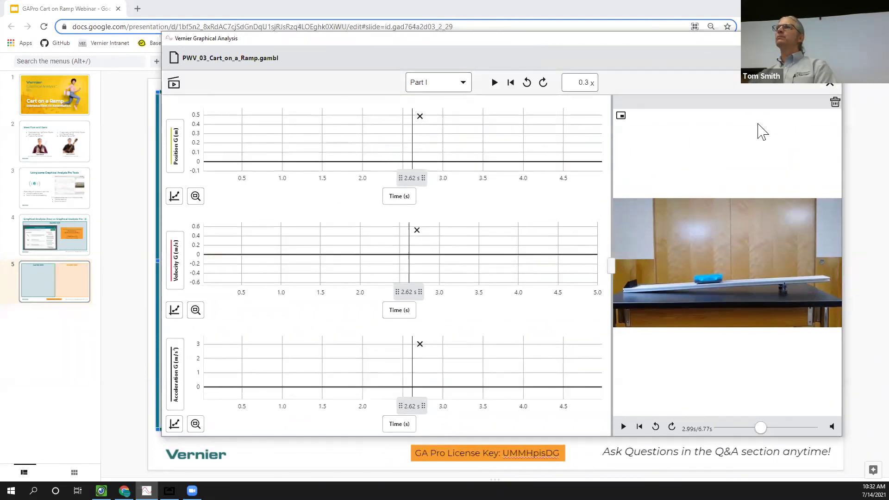
{"action": "left_click", "coordinate": [171, 93]}
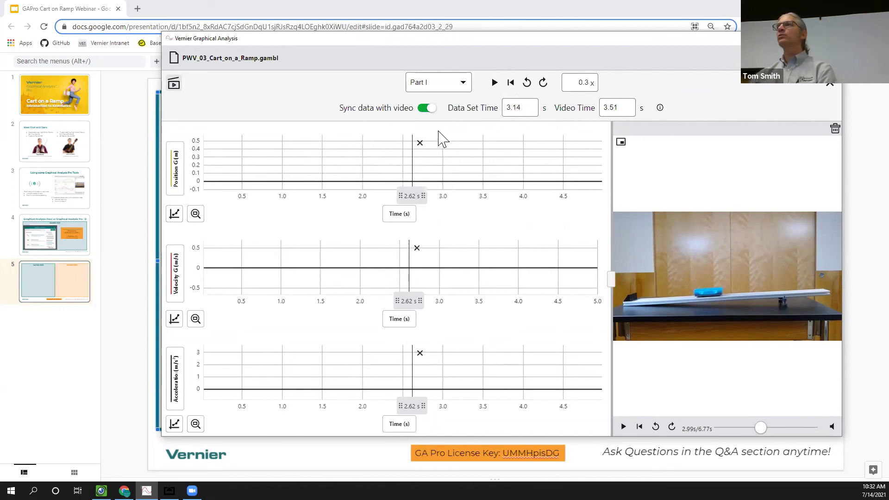
{"action": "left_click", "coordinate": [831, 88]}
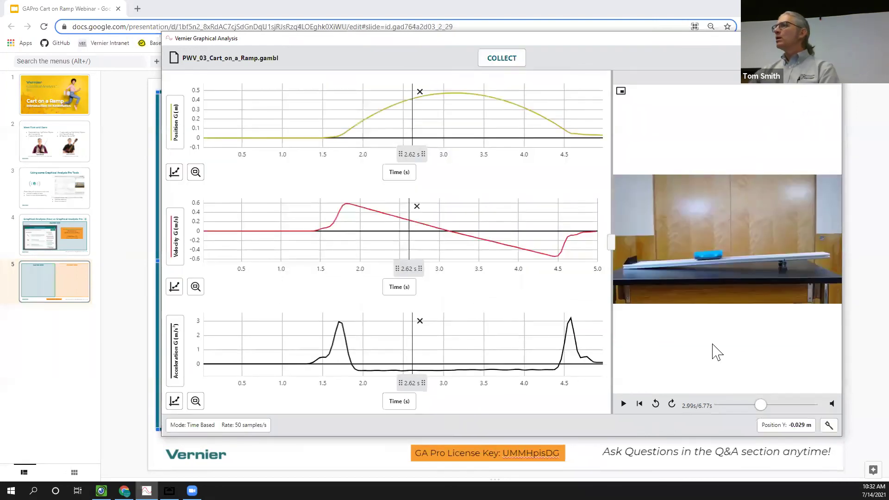